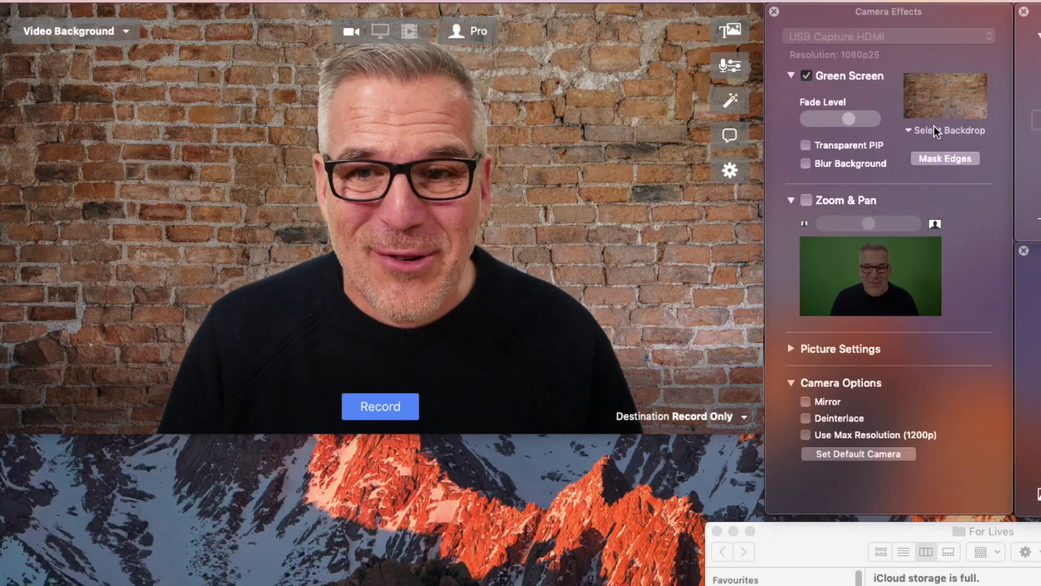
Step: Try the Castle sample image and the Colorful Shelf sample image as the green screen backdrop
click(934, 131)
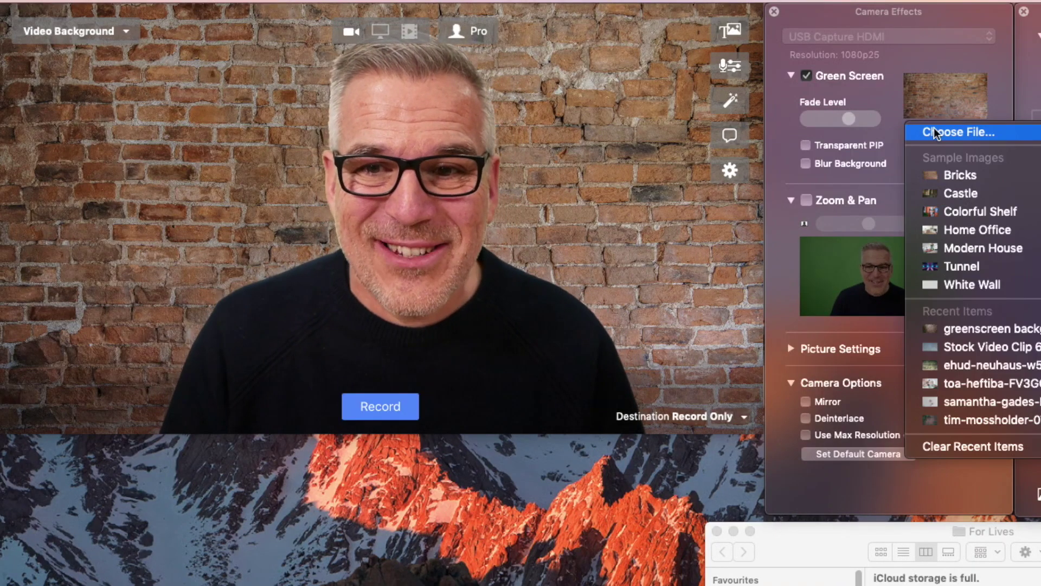
click(948, 194)
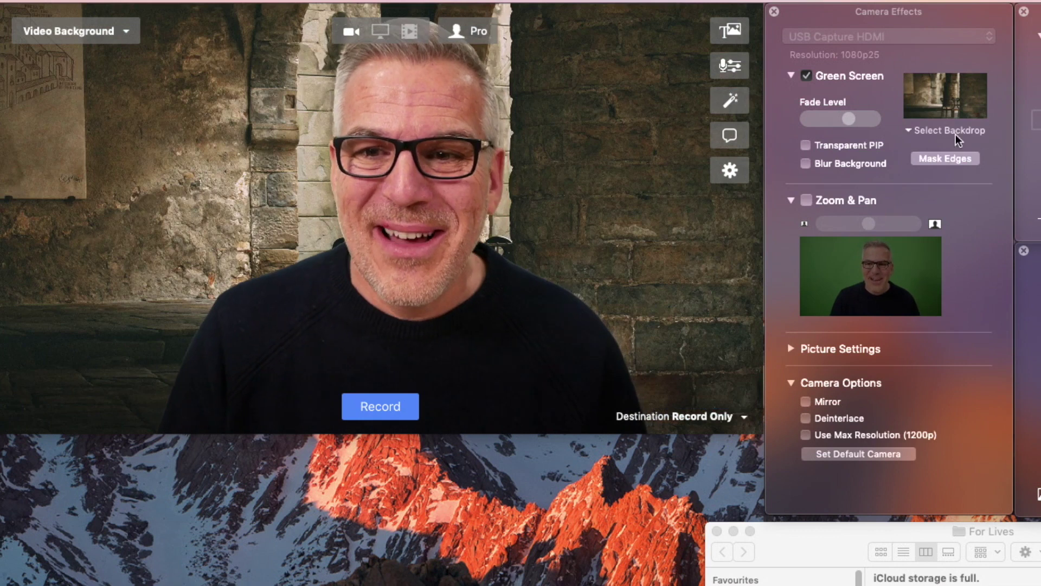
click(955, 134)
click(962, 211)
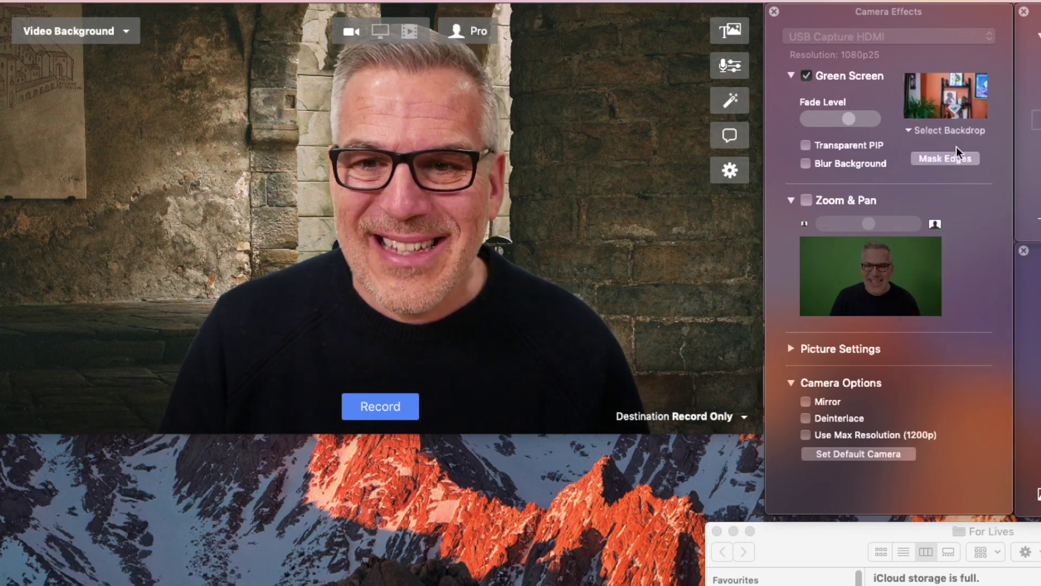
Step: Try the Home Office sample image as the green screen backdrop, followed by the Tunnel sample
click(957, 131)
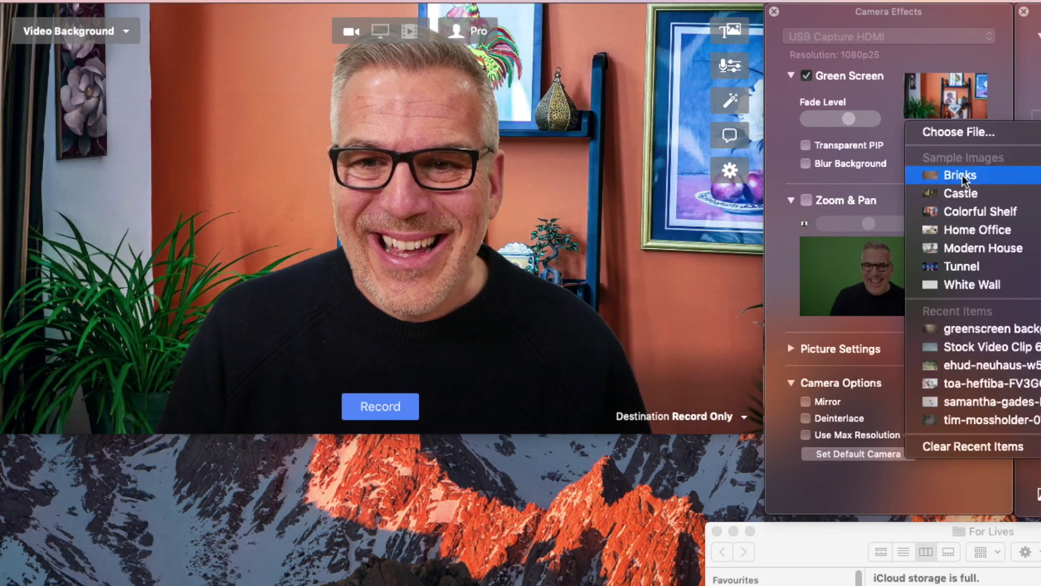
click(964, 230)
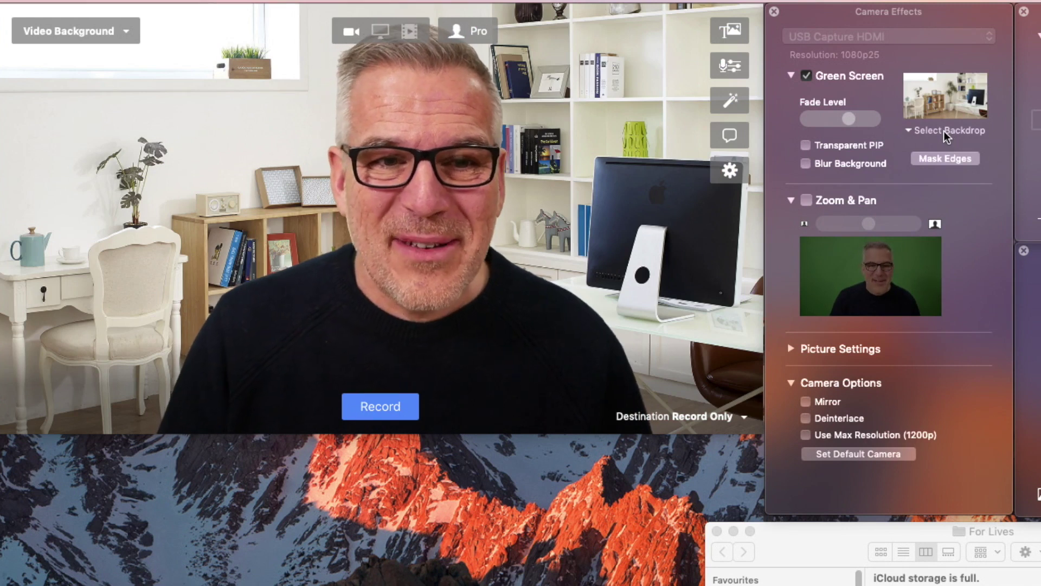
click(944, 132)
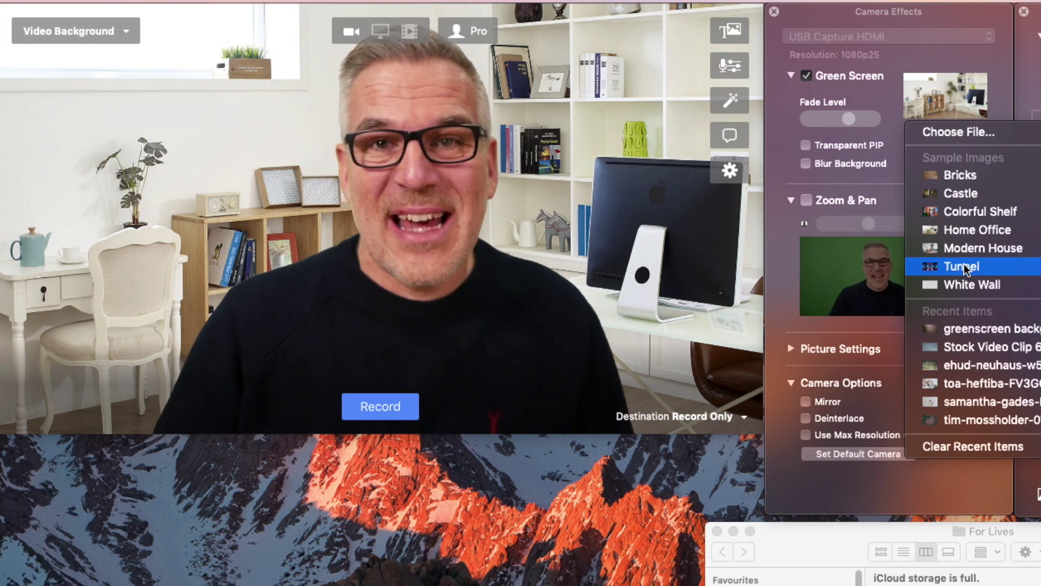
click(964, 265)
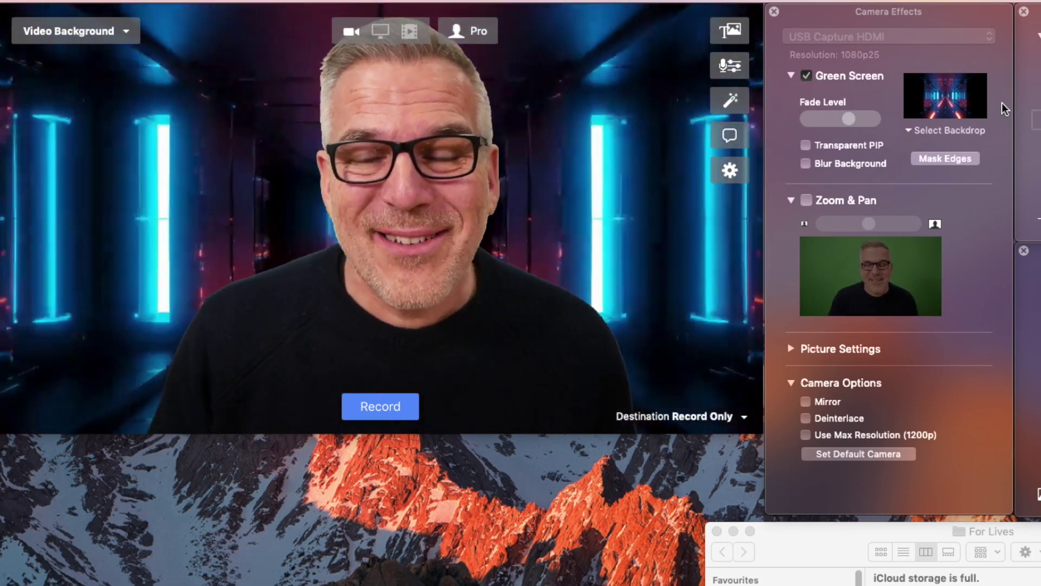
Step: Switch to Finder, use the snowy stock video clip as the green screen backdrop, and choose the fourth recent backdrop item instead
key(super+Tab)
key(super+Up)
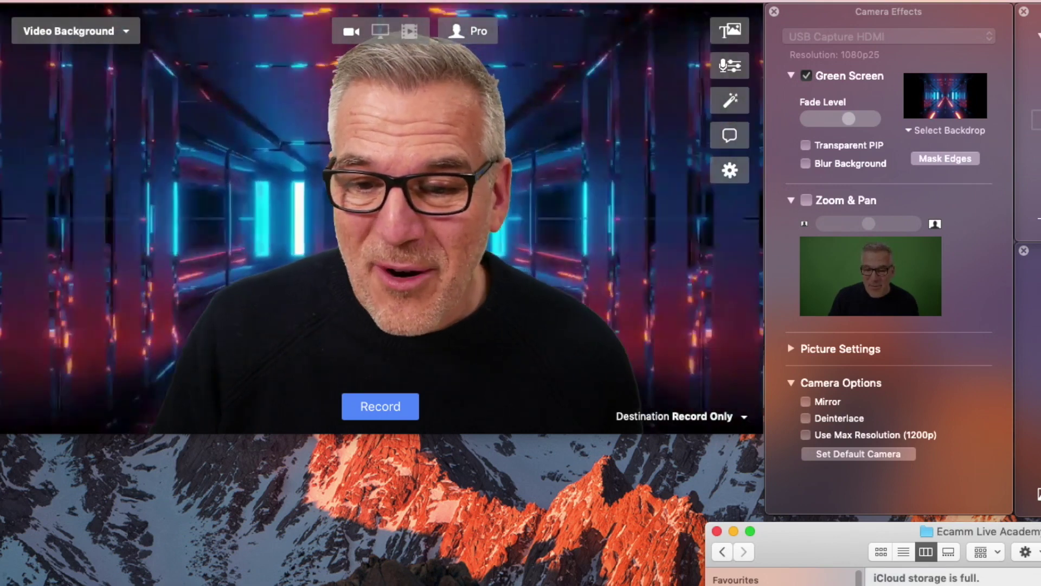
drag(922, 580, 928, 104)
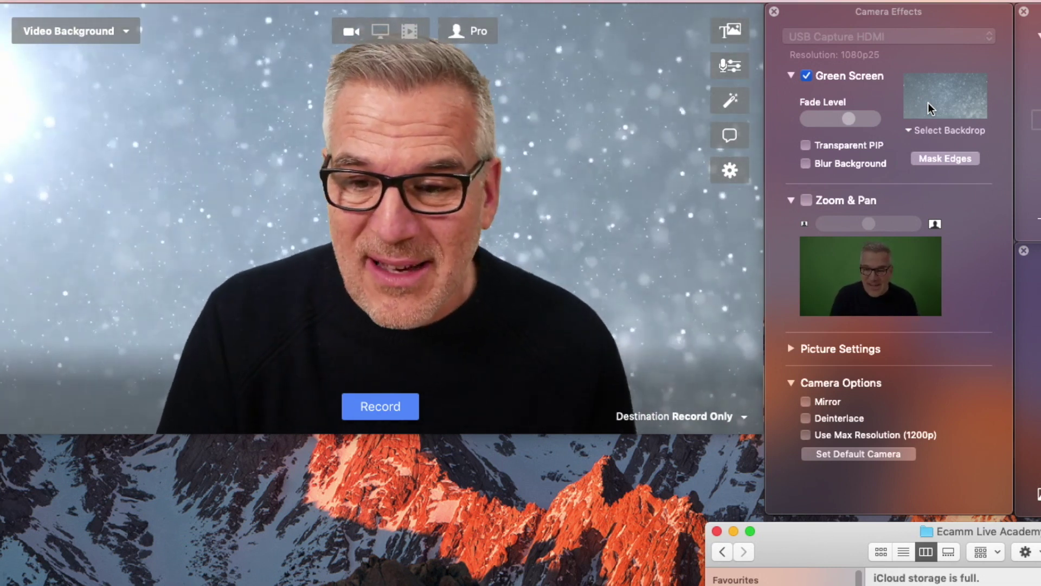
click(928, 102)
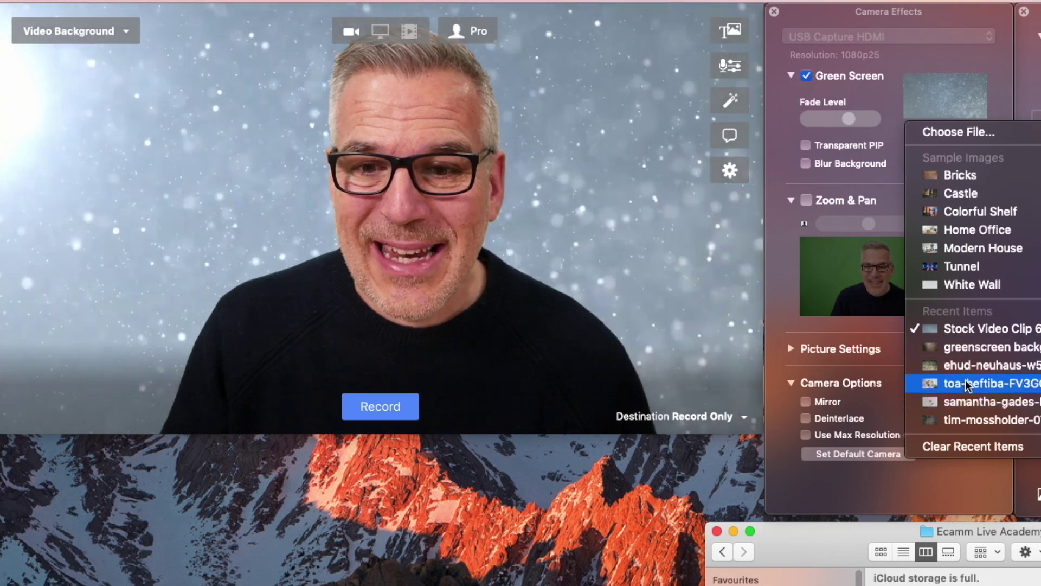
click(965, 383)
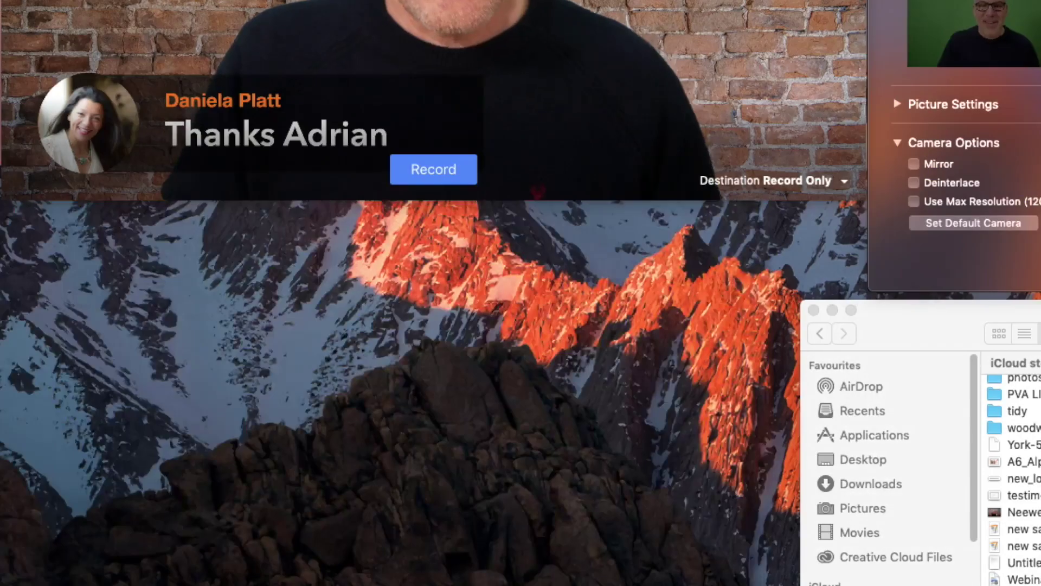
Step: Open the application preferences and go to the General settings
key(super+comma)
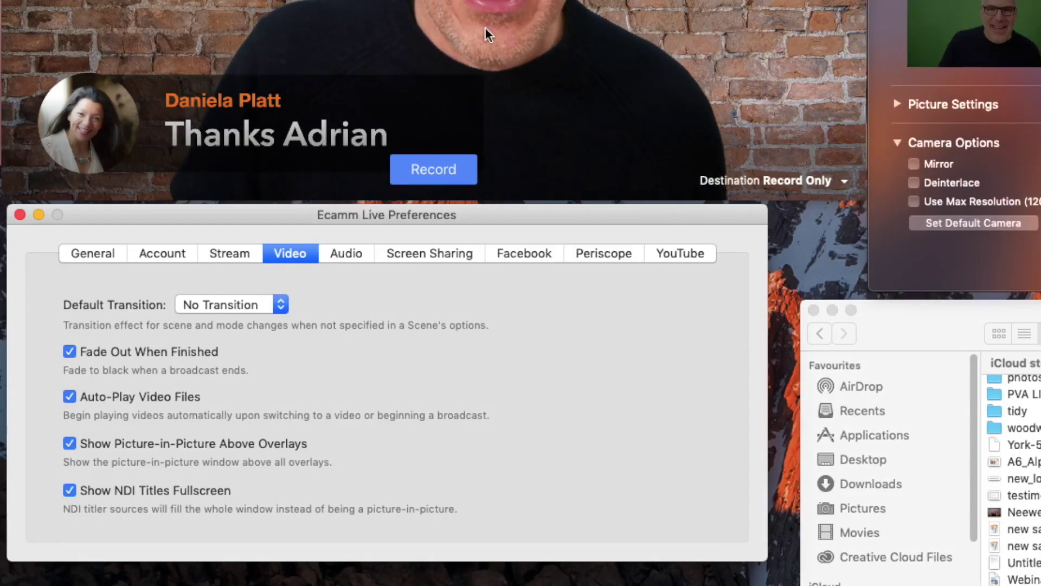
click(90, 253)
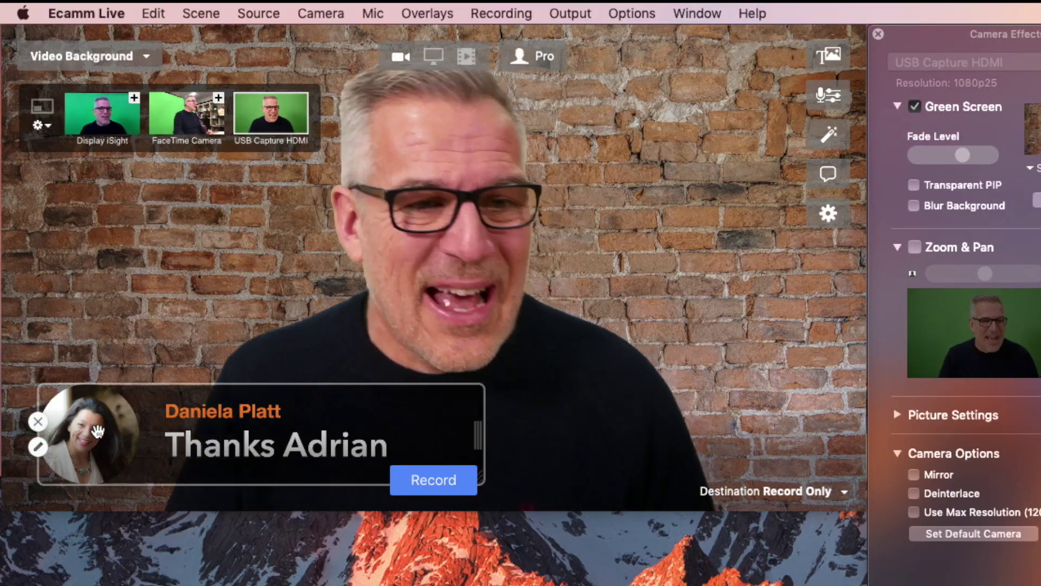
Step: Move the viewer comment overlay slightly closer to the lower-left corner of the video, and remove it from the broadcast
drag(89, 433, 83, 441)
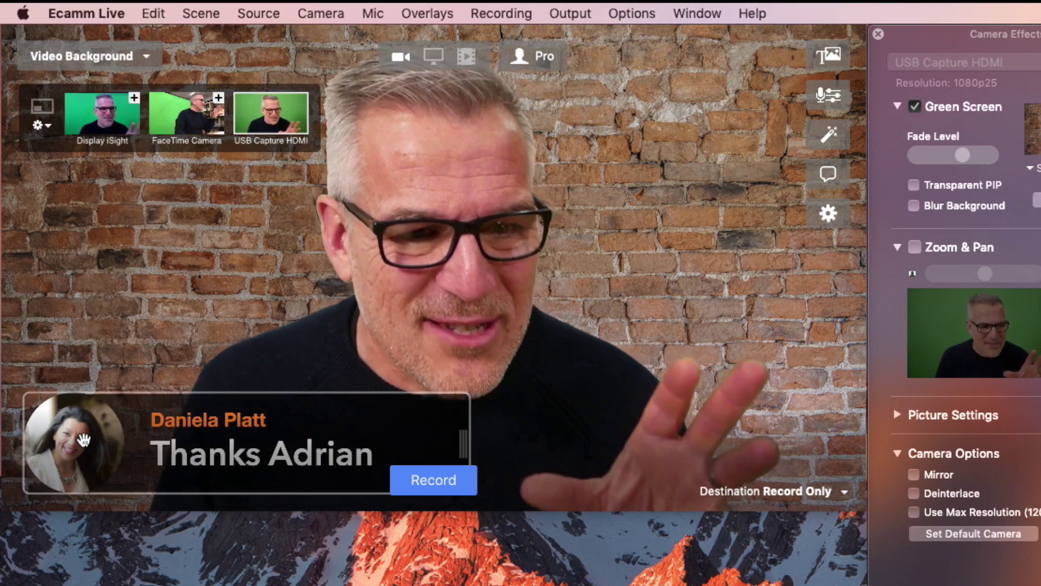
mouse_move(23, 432)
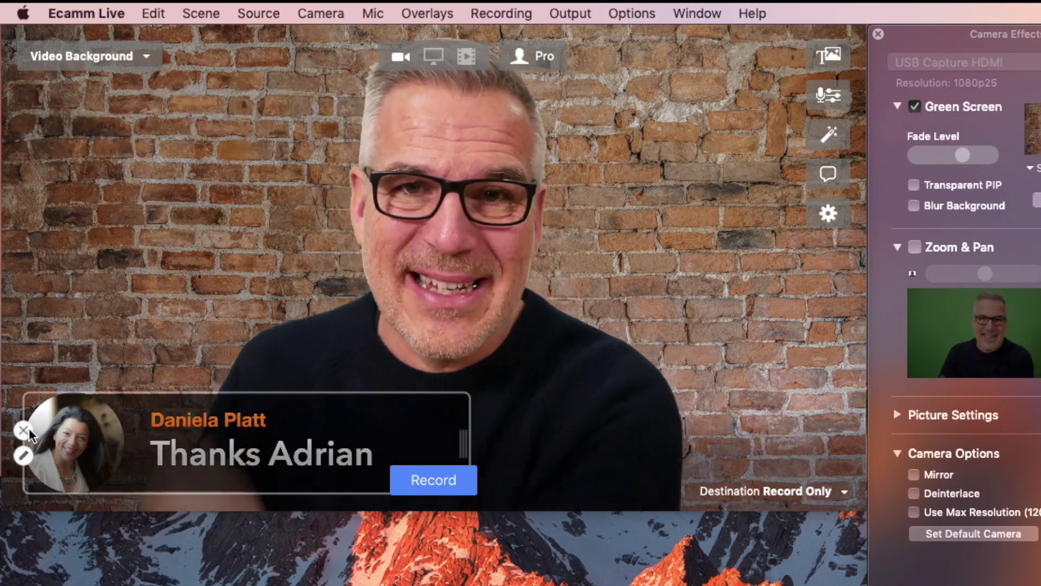
click(27, 429)
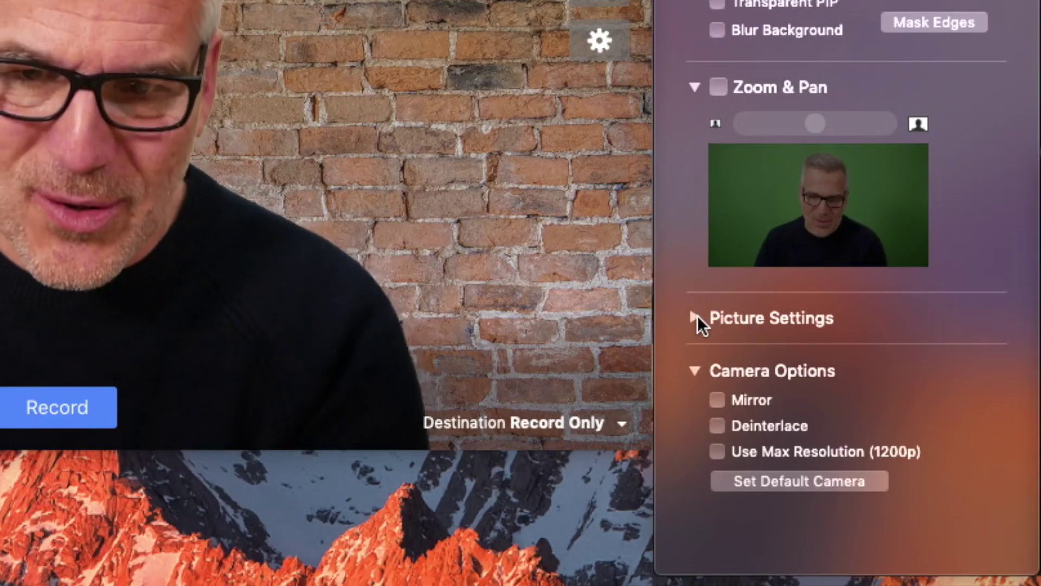
Step: Expand the Picture Settings of the USB Capture HDMI camera and make its color temperature slightly warmer
click(696, 317)
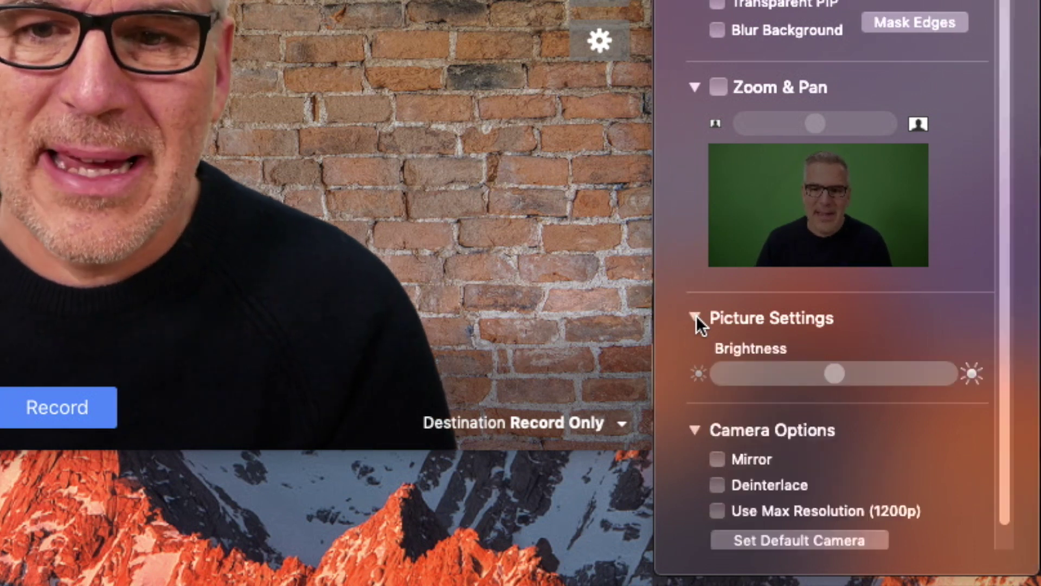
scroll(863, 304, down, 5)
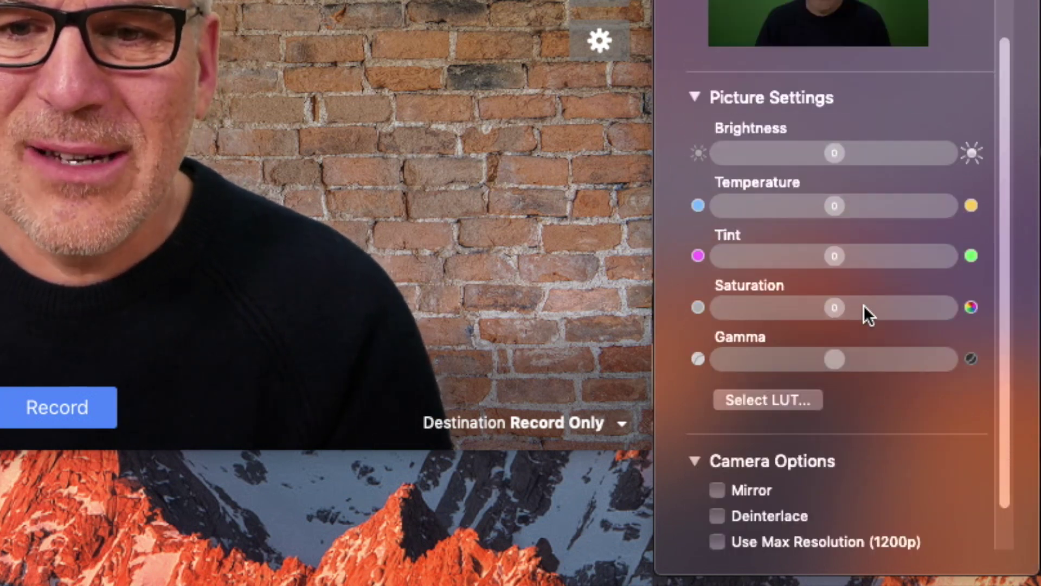
scroll(865, 306, down, 1)
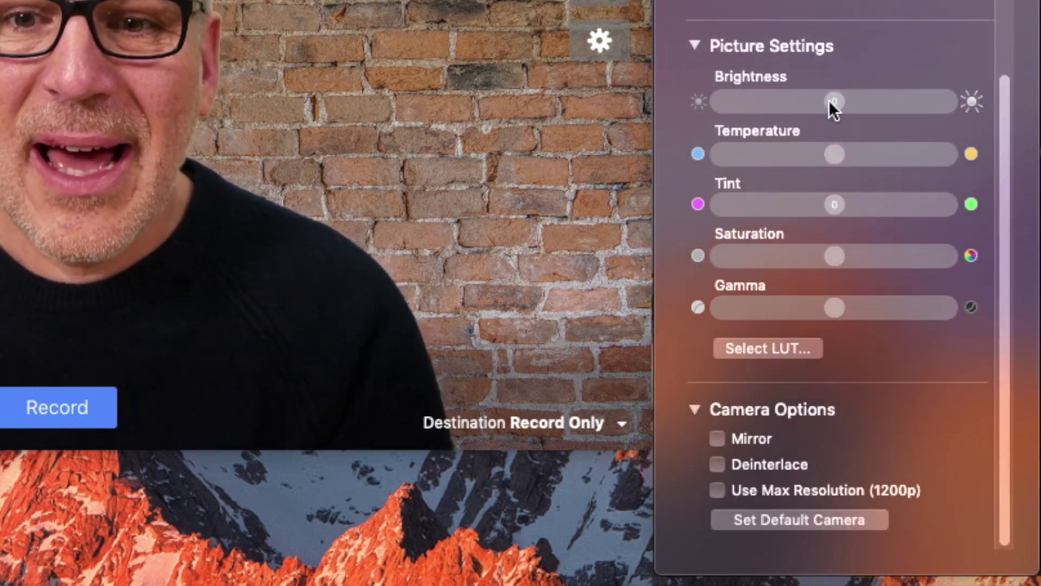
mouse_move(833, 101)
mouse_down()
mouse_move(902, 98)
mouse_move(773, 116)
mouse_move(851, 108)
mouse_move(833, 110)
mouse_up()
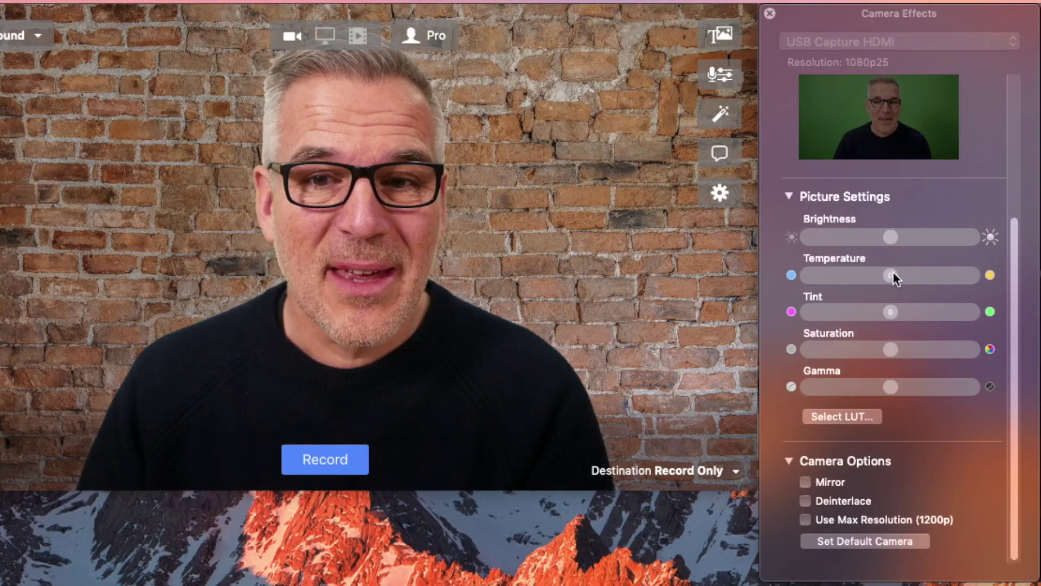
drag(834, 154, 889, 154)
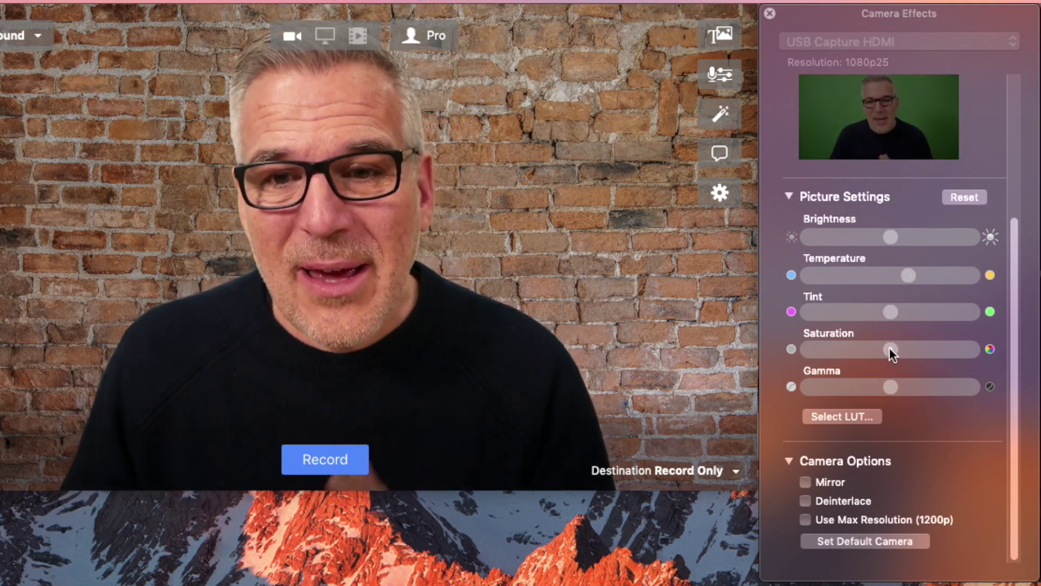
Step: Set the USB Capture HDMI brightness just above neutral and try cooler and warmer temperatures, settling on 2
scroll(889, 347, up, 3)
scroll(858, 256, up, 5)
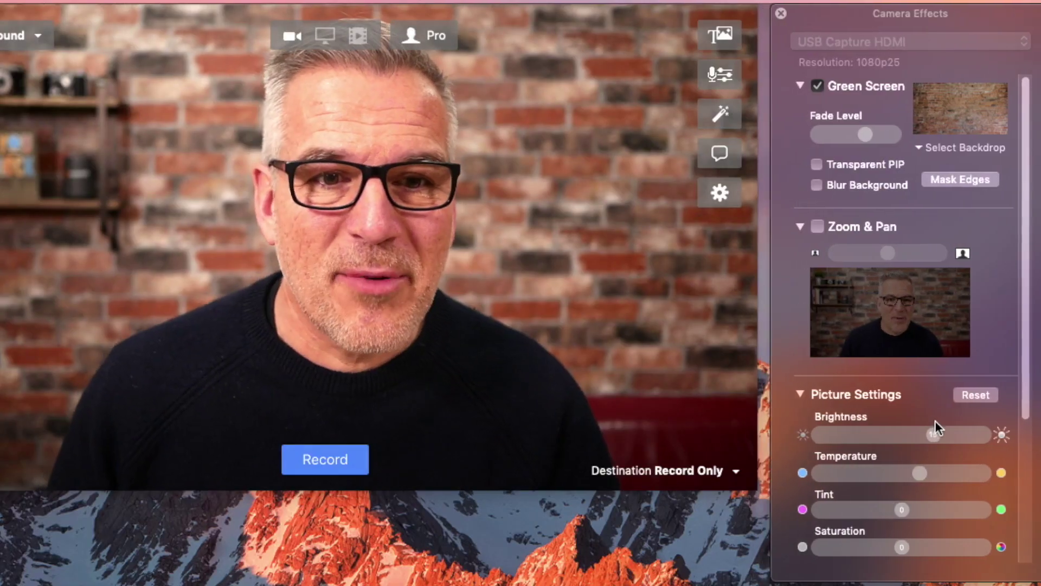
drag(916, 434, 895, 434)
drag(909, 472, 875, 472)
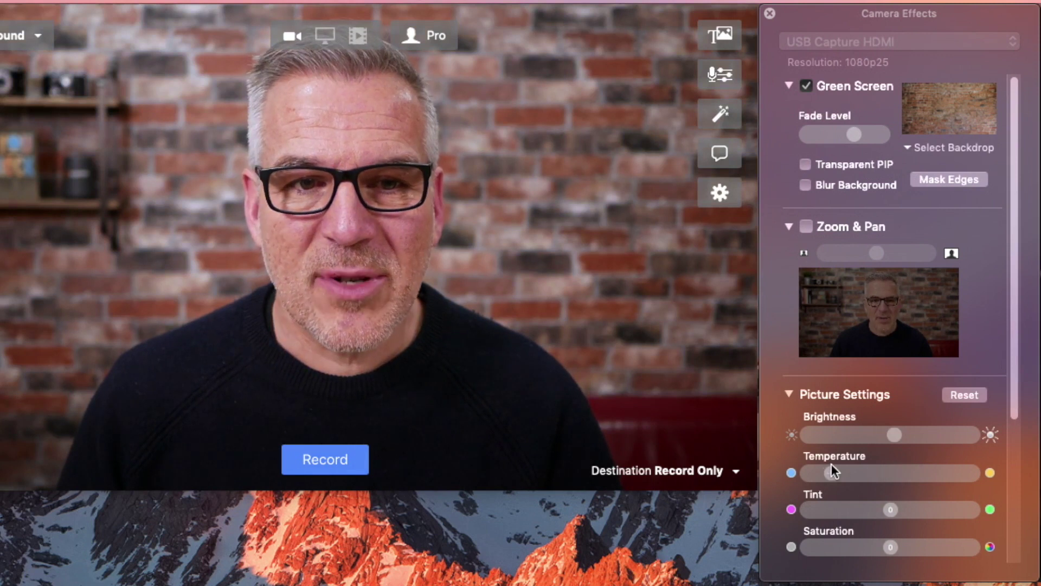
drag(810, 472, 888, 477)
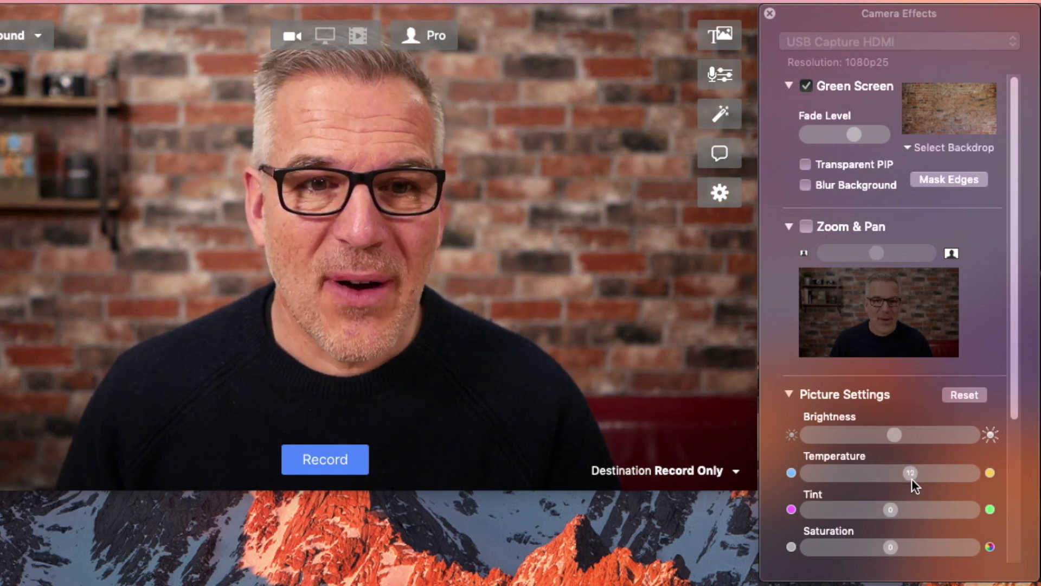
drag(850, 485, 899, 501)
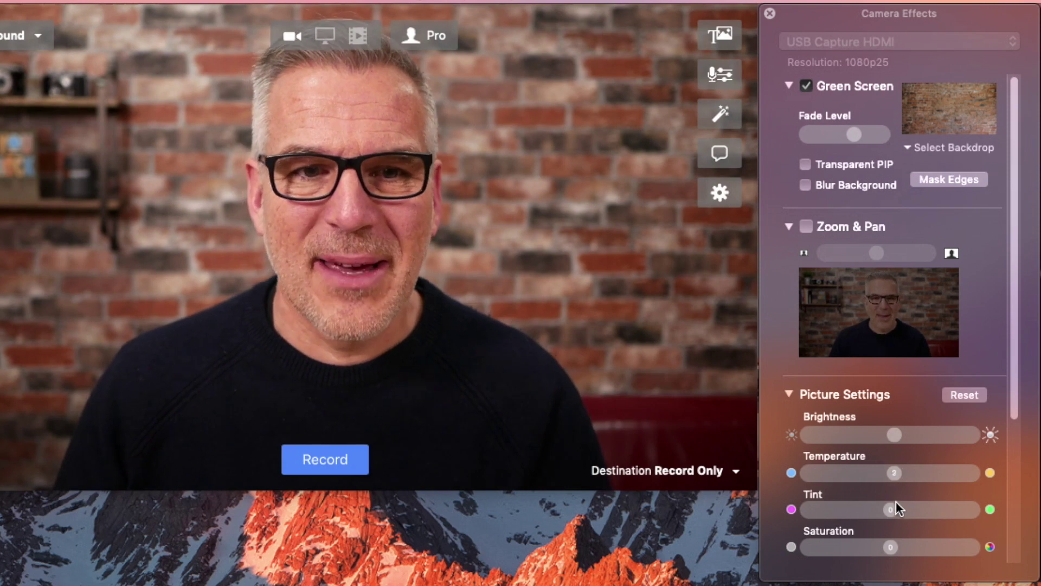
Step: Shift the tint toward magenta and back to neutral, and lower the saturation to an almost black-and-white picture
scroll(892, 507, down, 4)
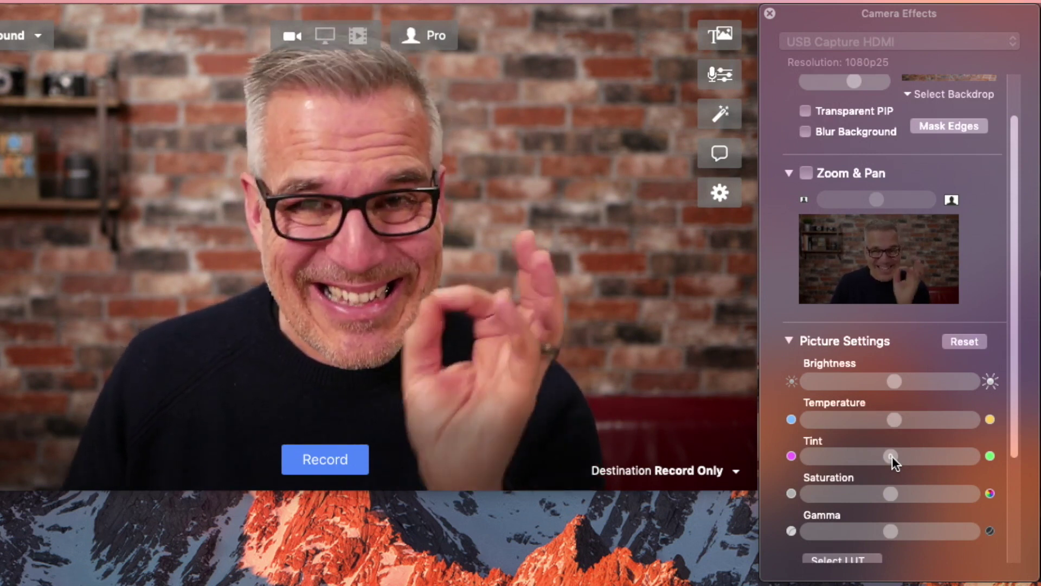
mouse_move(892, 458)
mouse_down()
mouse_move(869, 457)
mouse_move(897, 455)
mouse_move(889, 460)
mouse_up()
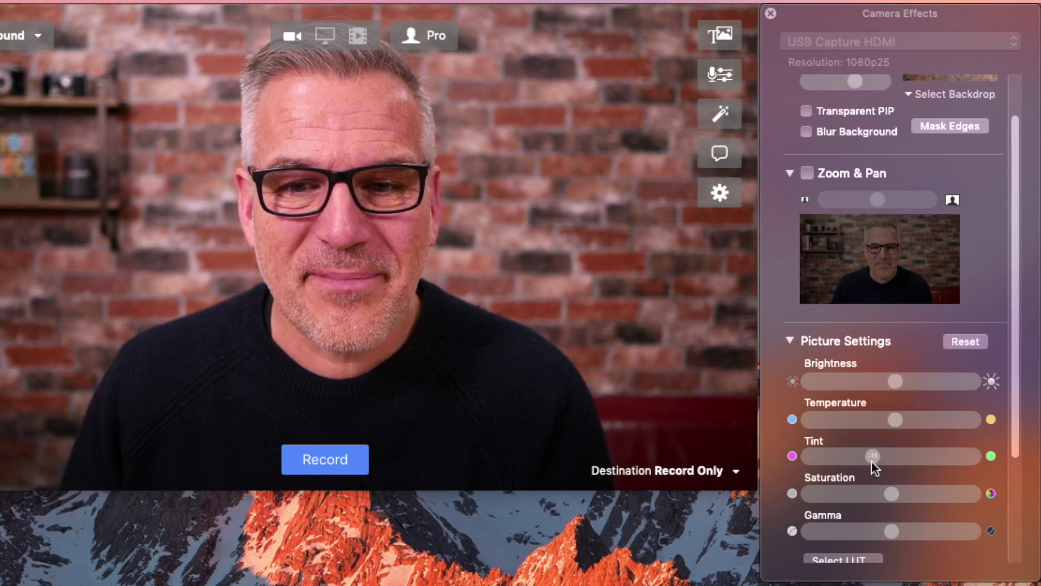
drag(881, 493, 827, 499)
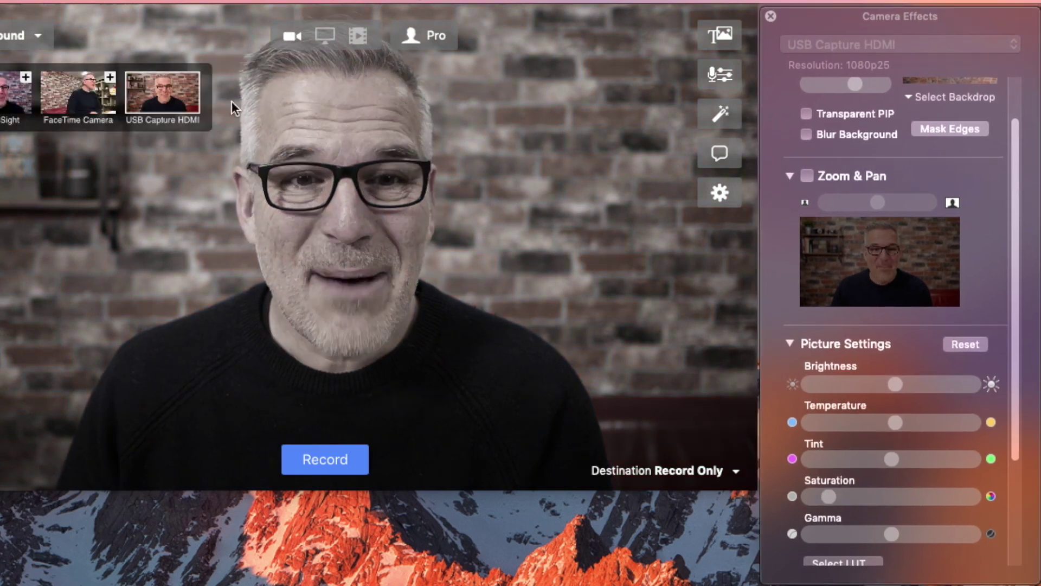
Step: Briefly compare the Display iSight camera side by side with USB Capture HDMI, and reset the USB Capture HDMI picture settings
click(26, 77)
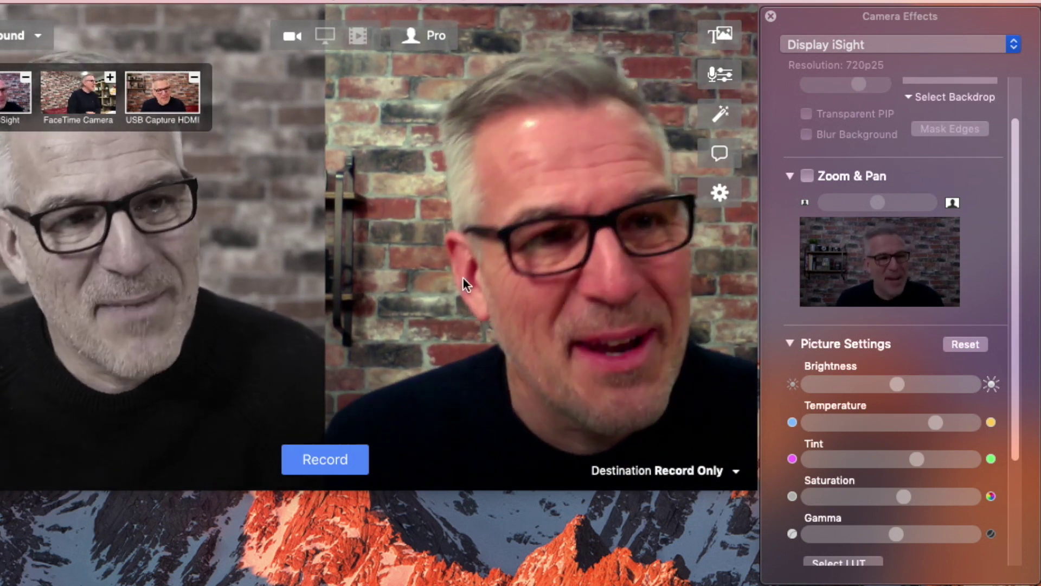
click(60, 98)
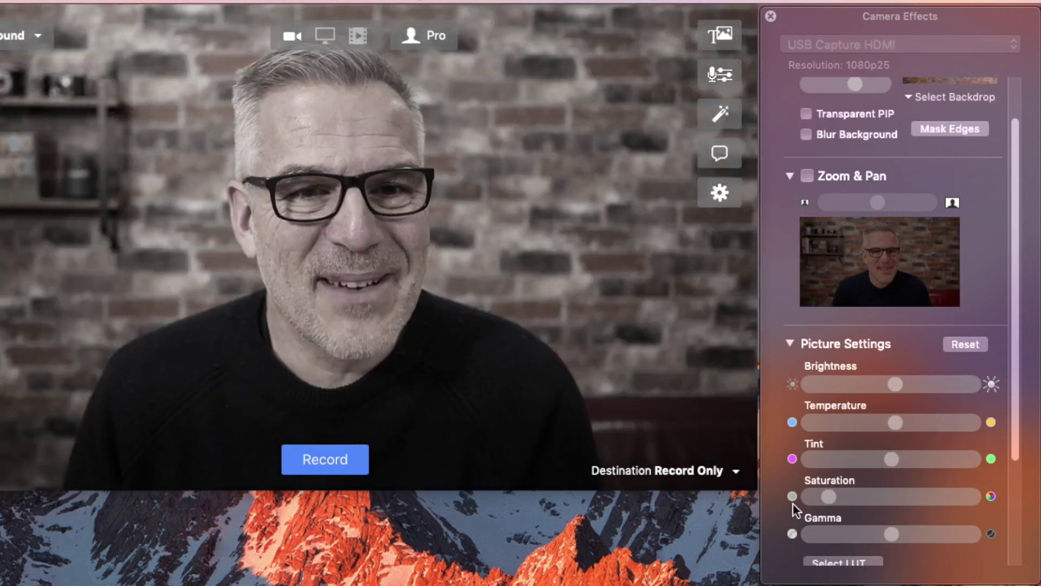
click(964, 346)
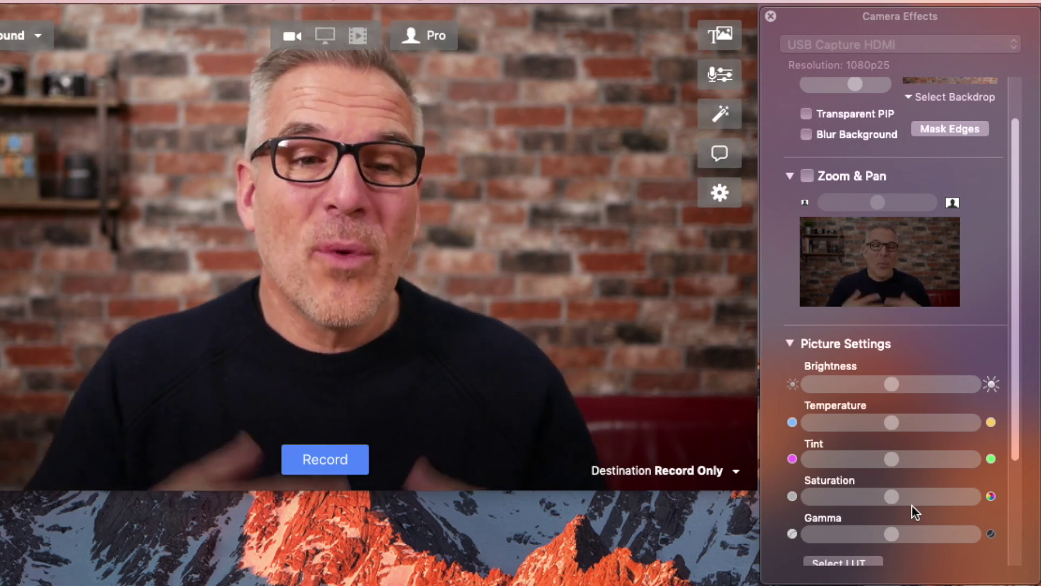
Step: Show the Display iSight camera side by side with USB Capture HDMI and select Display iSight in the Camera Effects
mouse_move(99, 121)
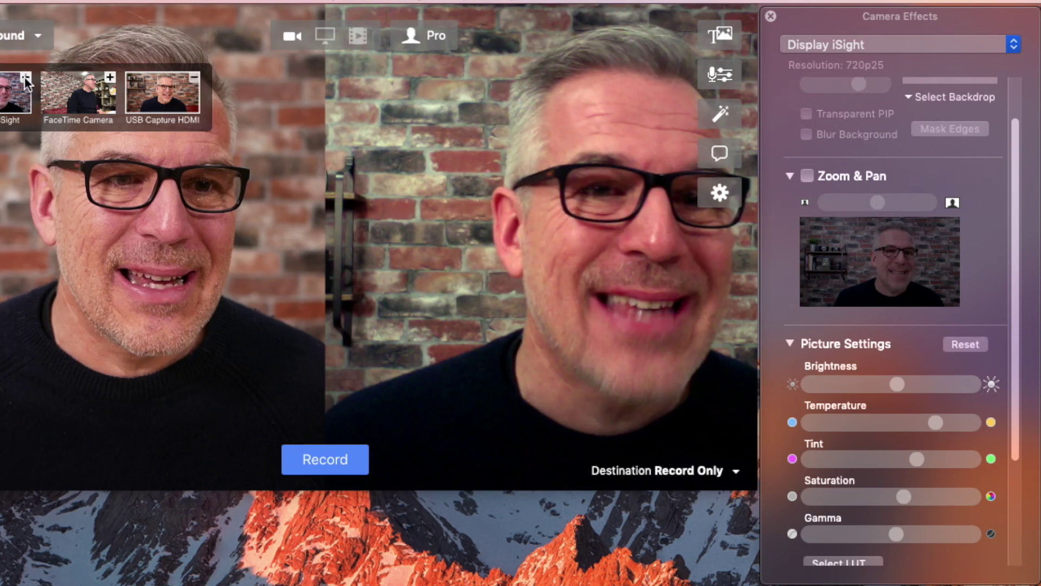
click(26, 77)
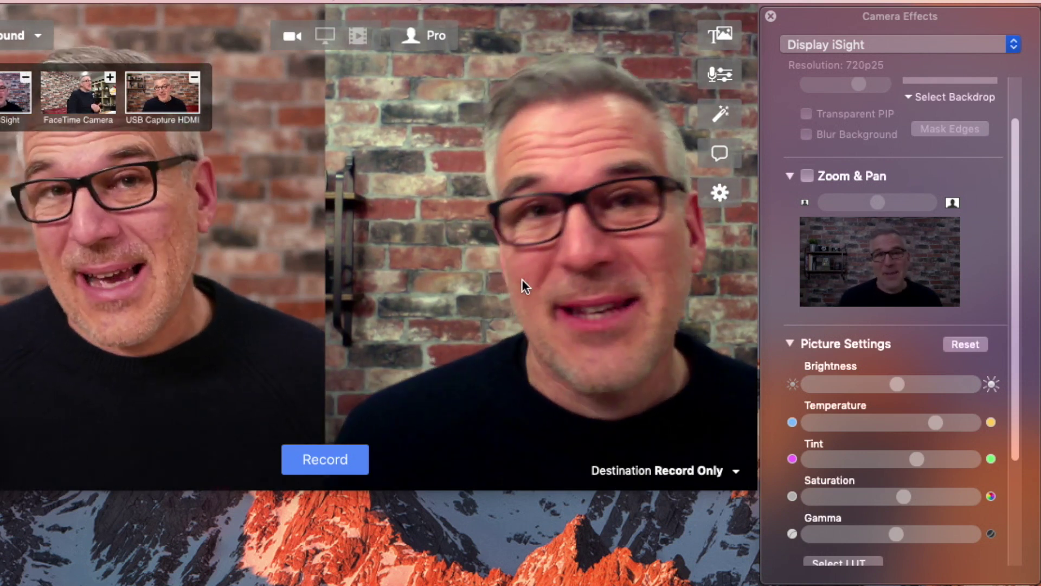
scroll(828, 218, up, 3)
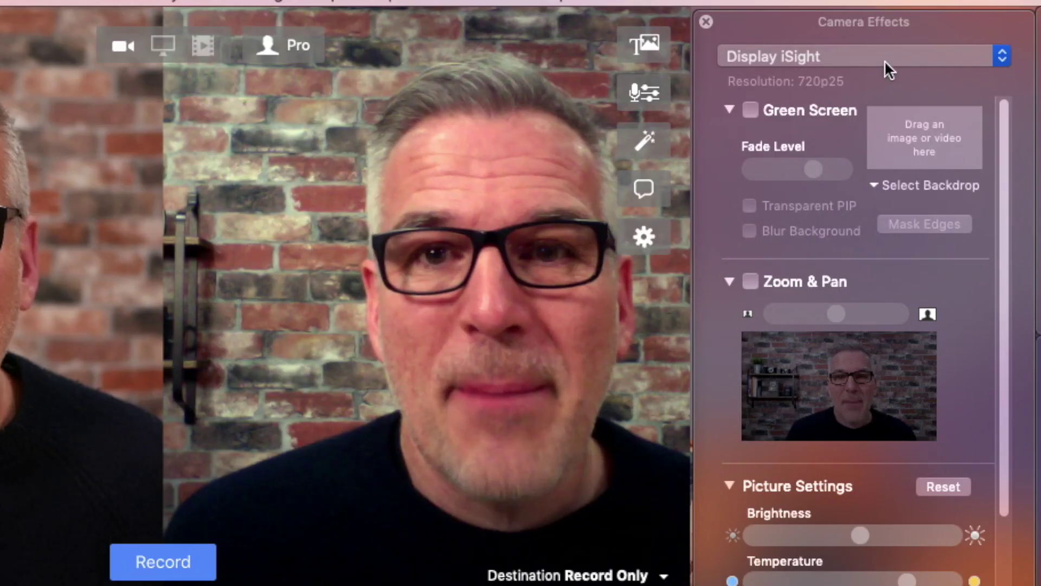
click(883, 60)
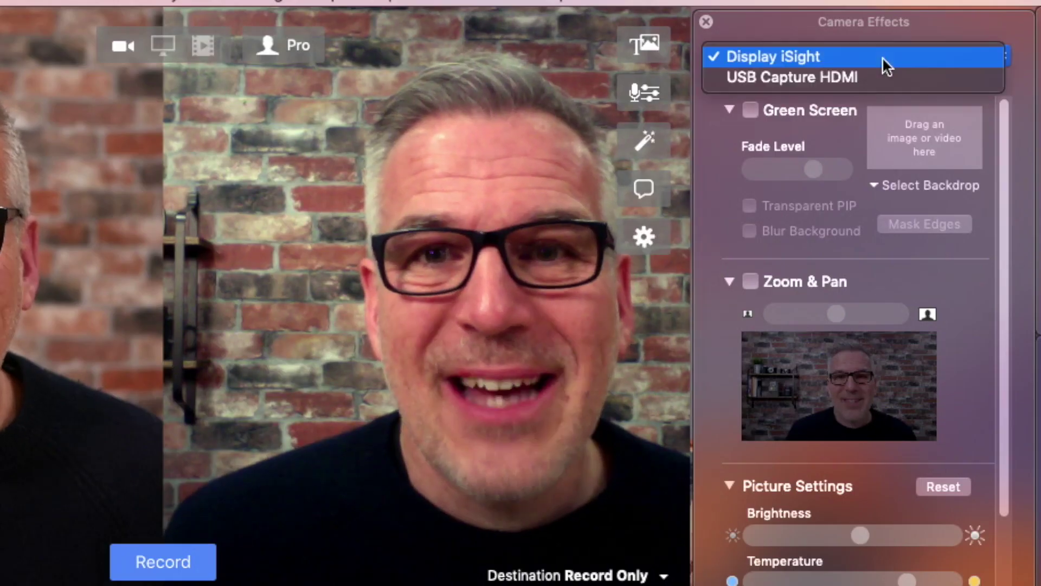
click(808, 54)
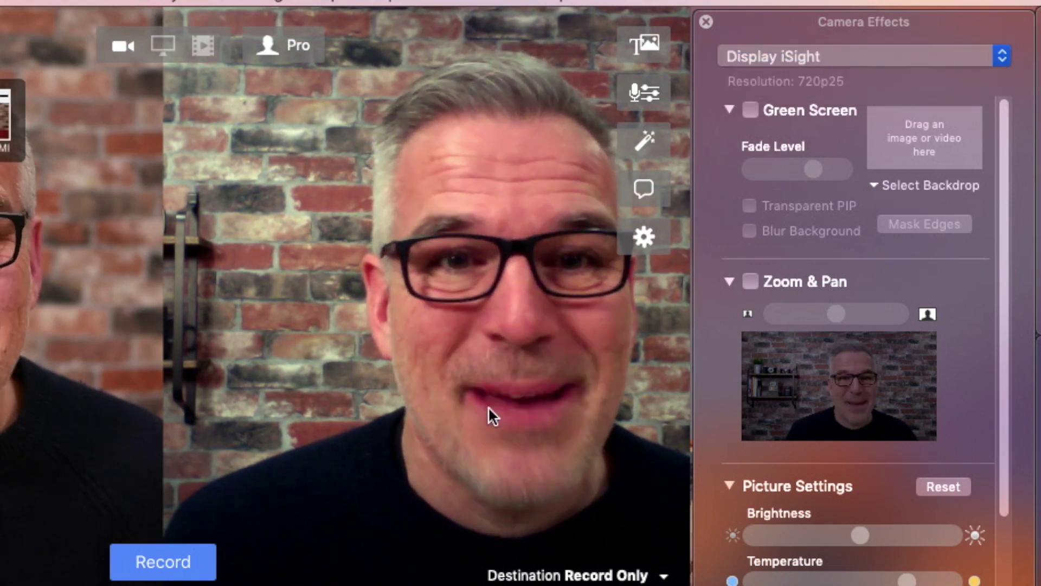
Step: Adjust the Display iSight picture to match USB Capture HDMI by raising the brightness, warming the temperature and setting the tint to 5
scroll(787, 536, down, 3)
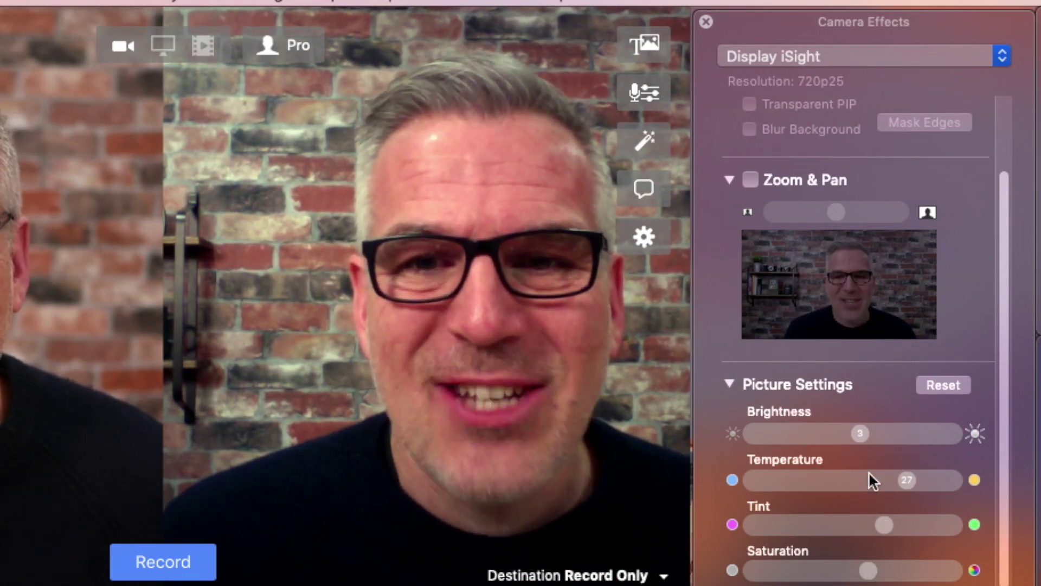
drag(861, 433, 846, 428)
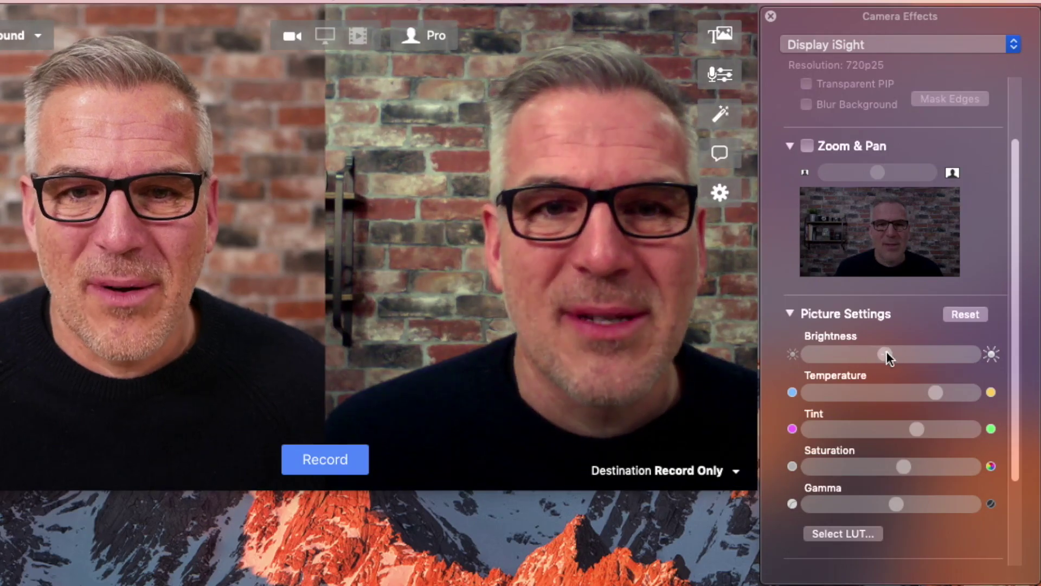
drag(886, 353, 904, 353)
drag(916, 434, 931, 424)
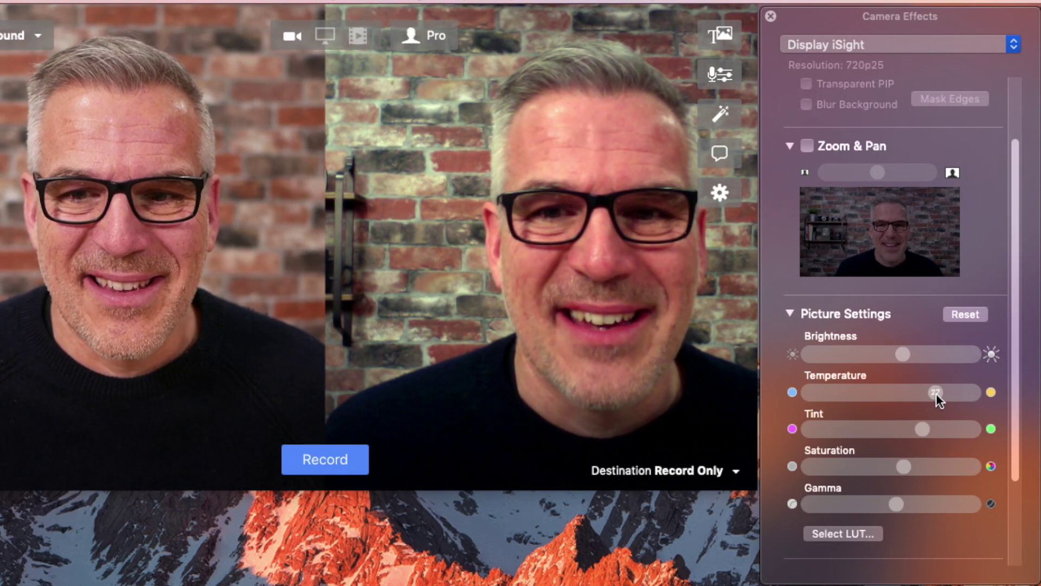
drag(959, 393, 899, 429)
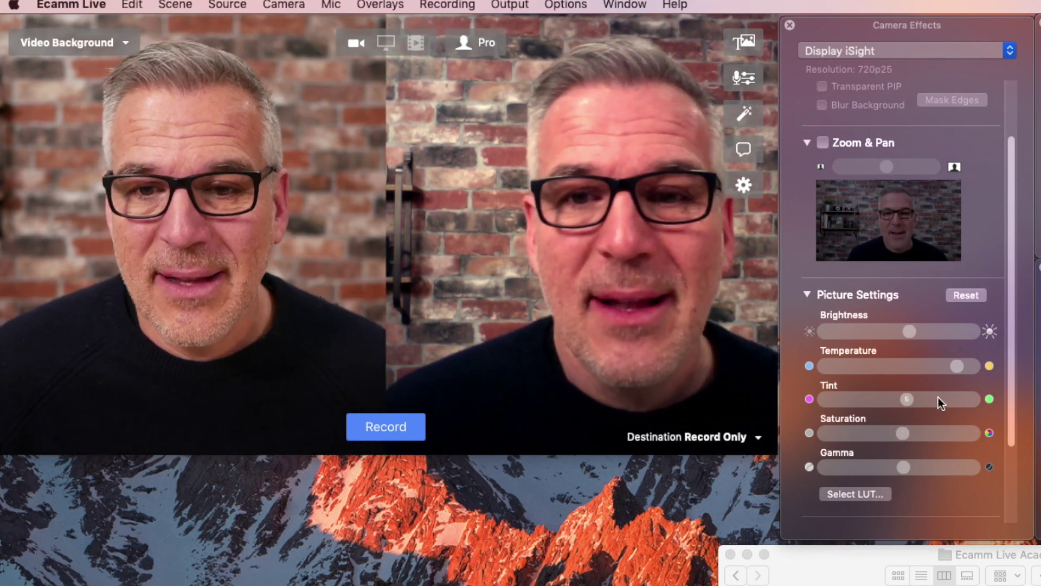
Step: Try a slight zoom with Zoom & Pan on Display iSight, switch it off again, and reset the camera's picture settings
click(823, 142)
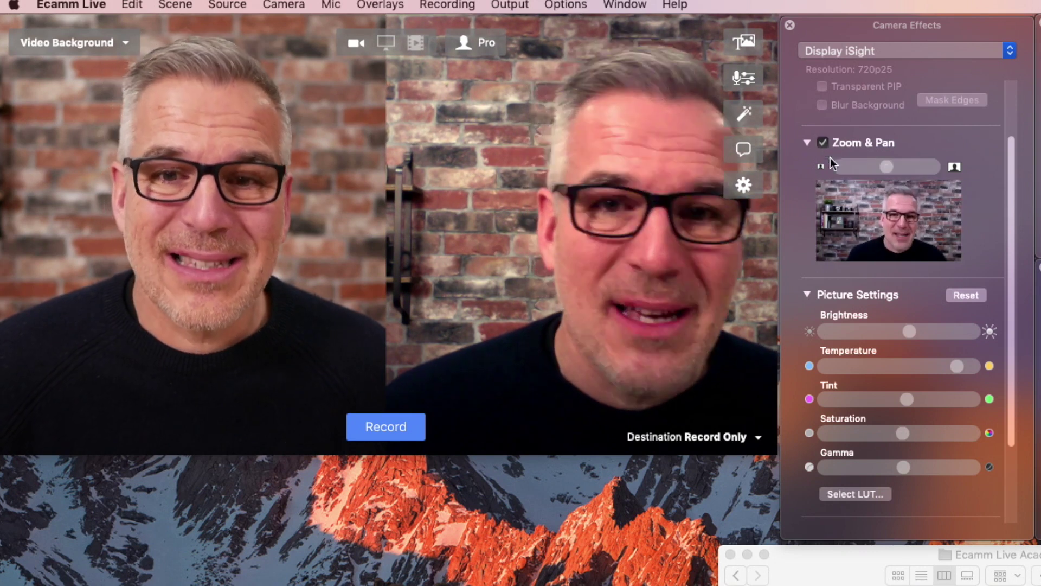
drag(886, 168, 900, 205)
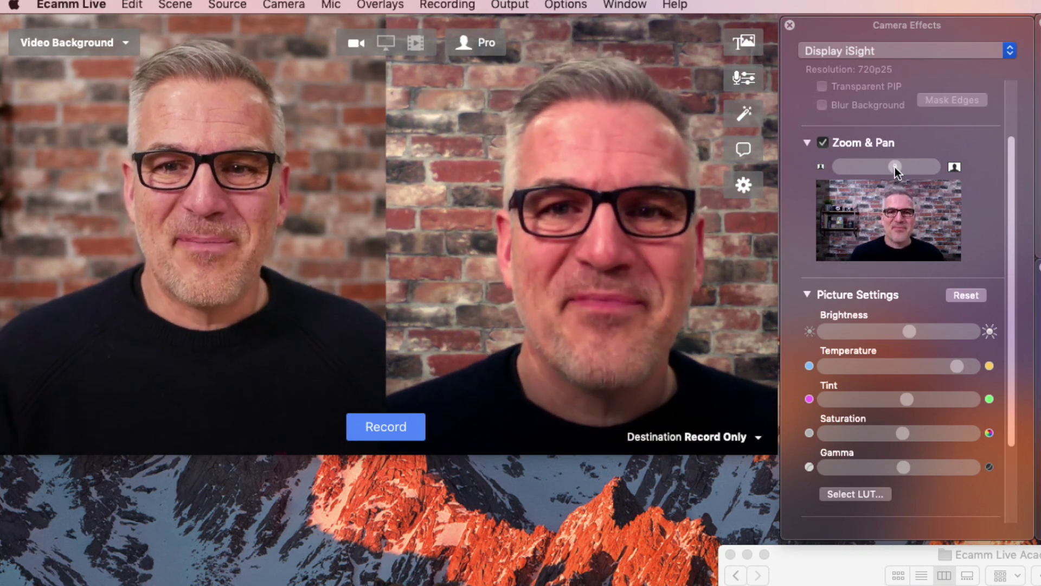
click(823, 142)
scroll(864, 222, up, 3)
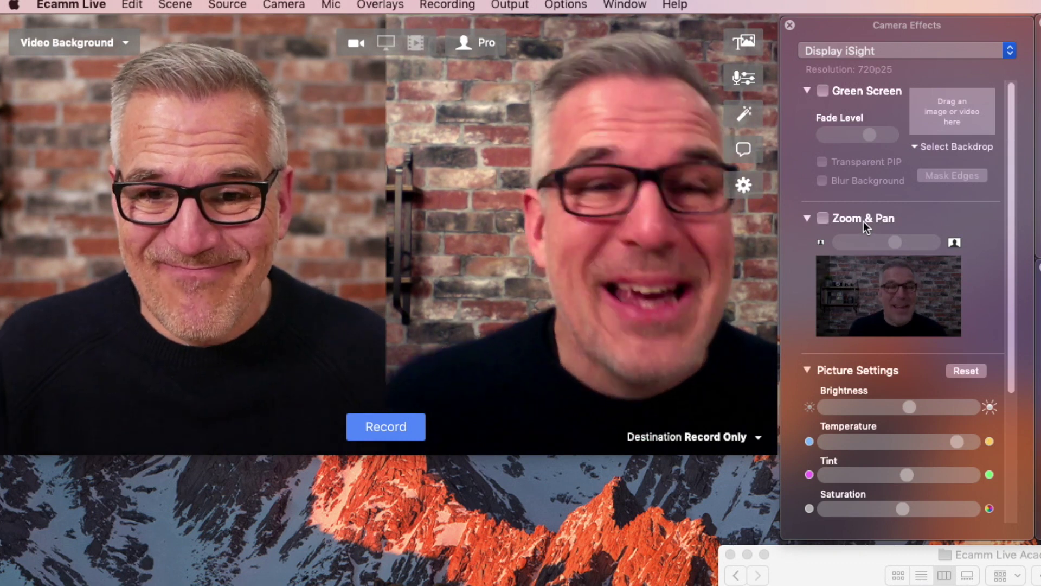
click(971, 372)
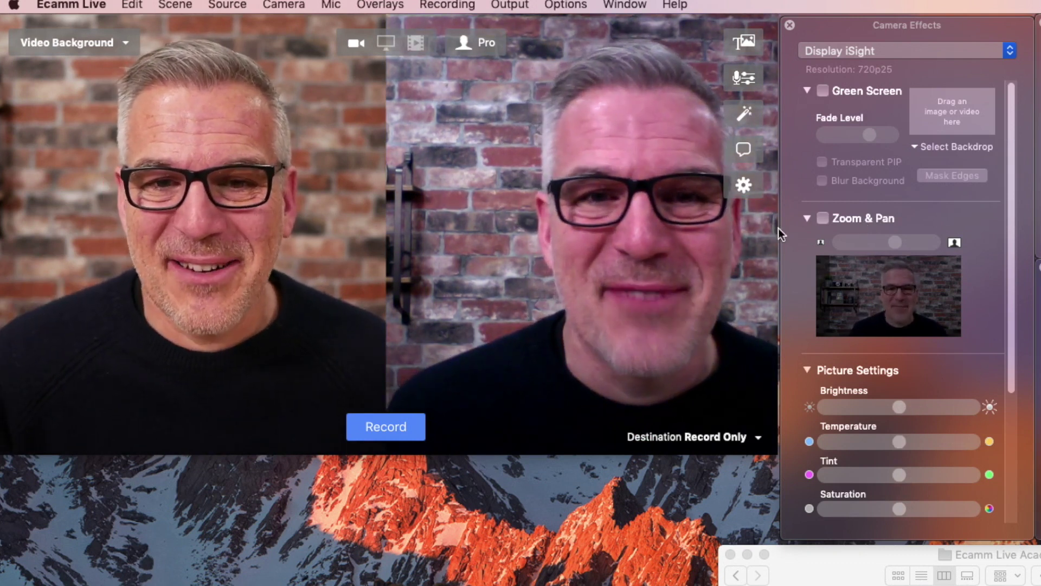
Step: Run the Video auto end scene and skip its video close to the end
mouse_move(405, 160)
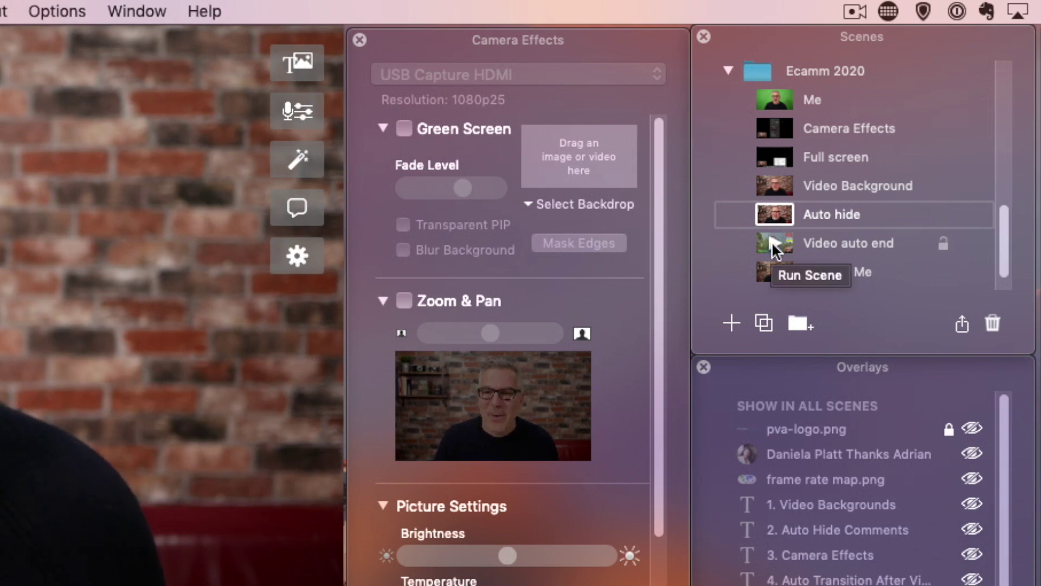
click(772, 242)
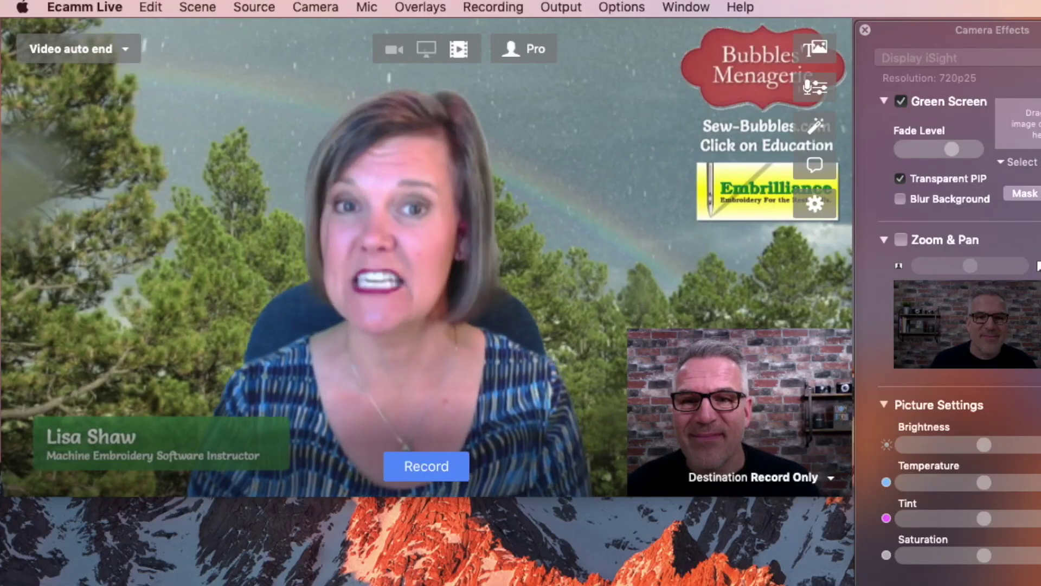
mouse_move(644, 343)
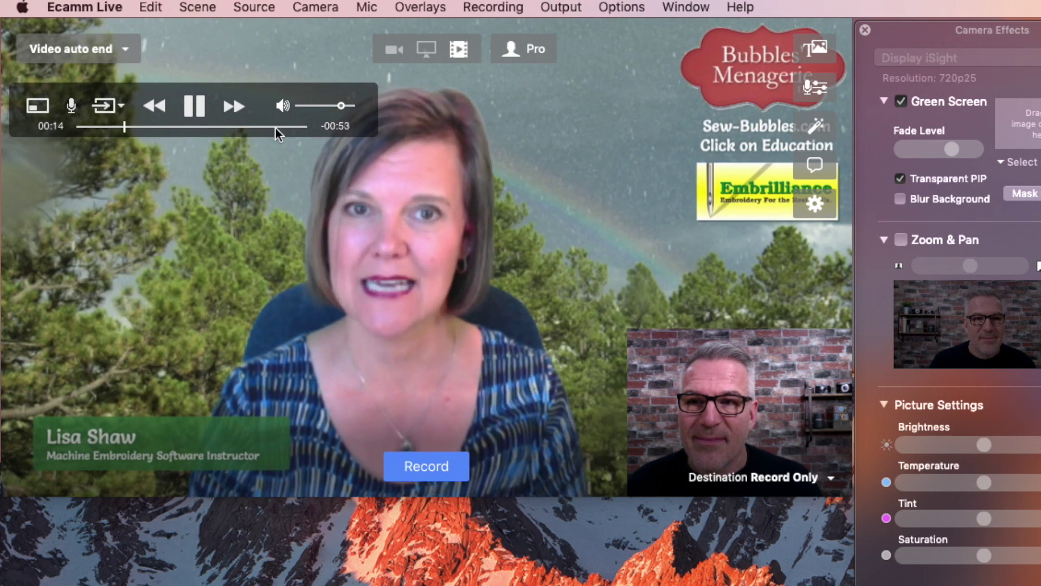
click(275, 126)
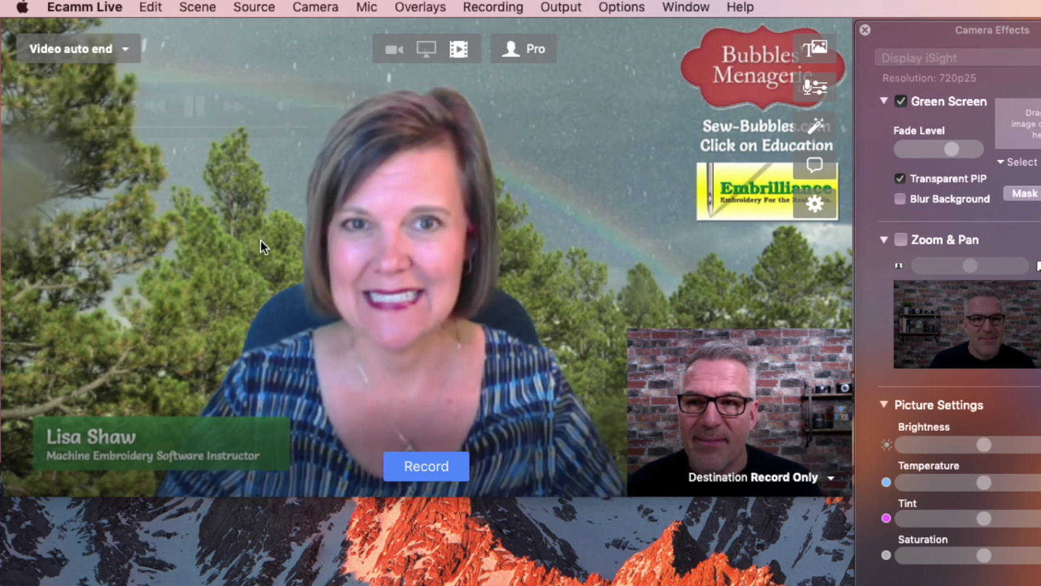
Step: Check which action is selected for when the video ends, and close the options without choosing another
mouse_move(214, 160)
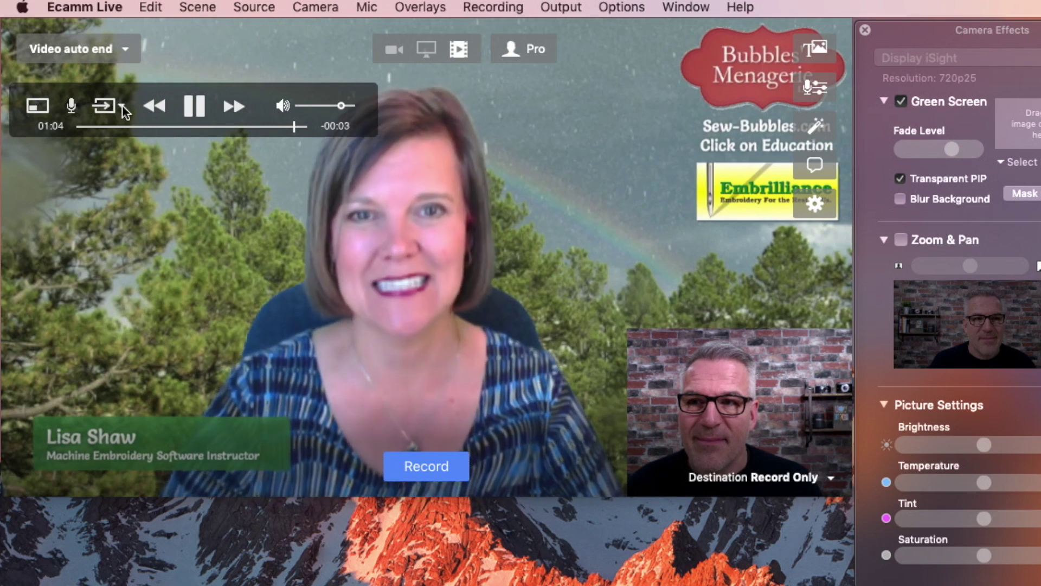
click(122, 105)
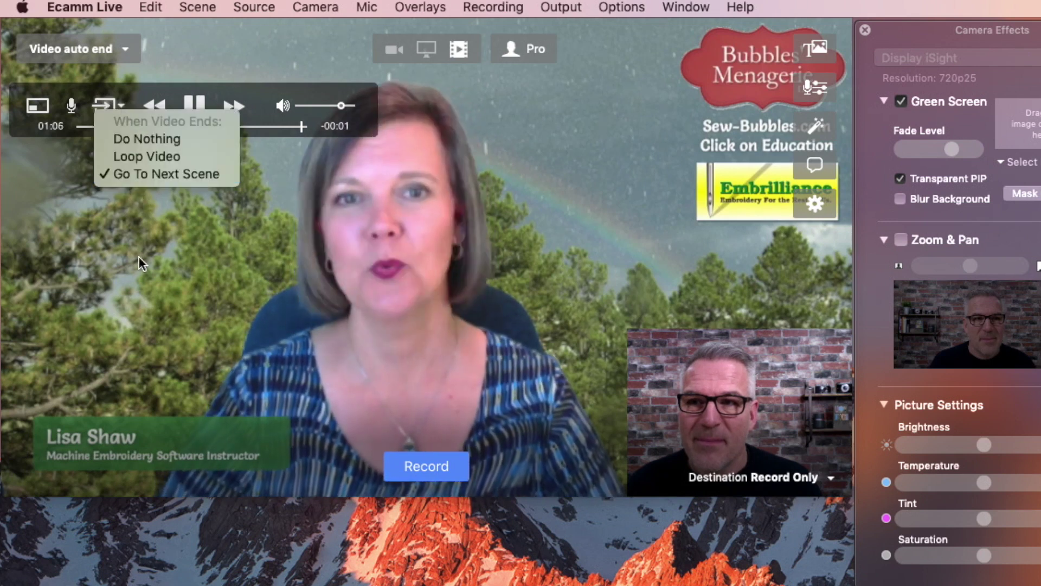
click(138, 260)
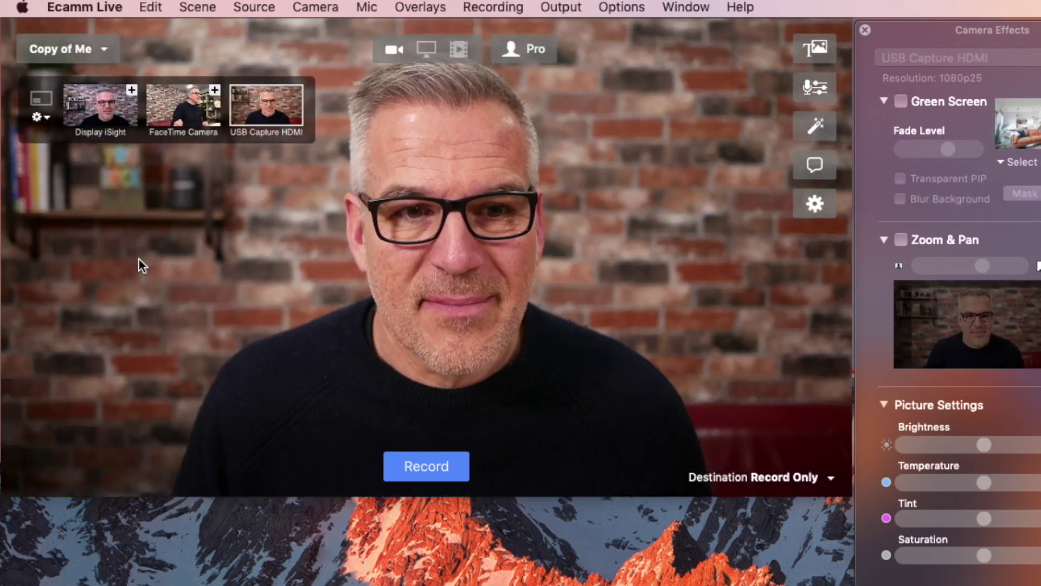
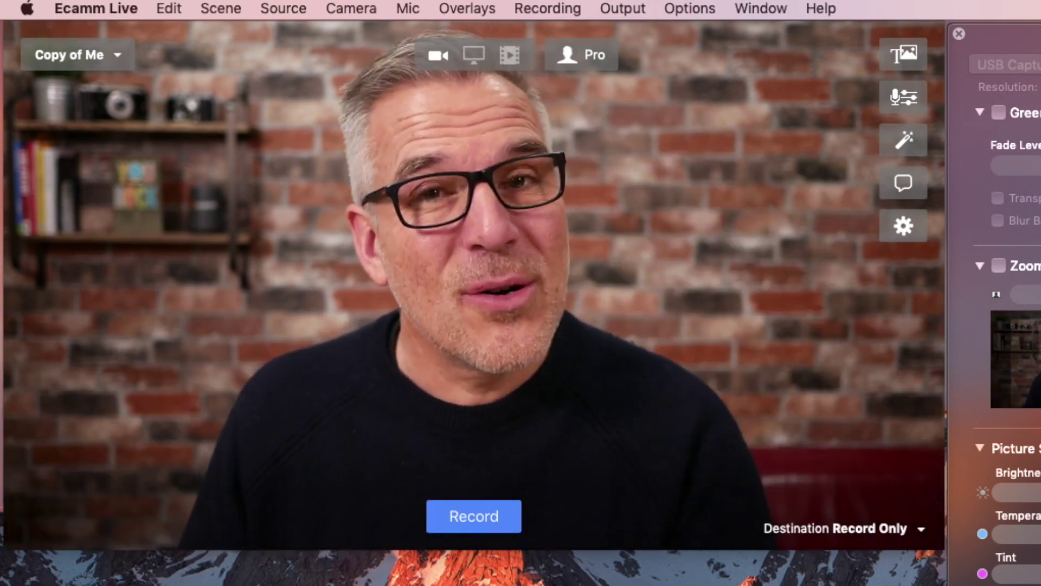
Step: Review the available frame rates in the Stream preferences and close the preferences
click(893, 228)
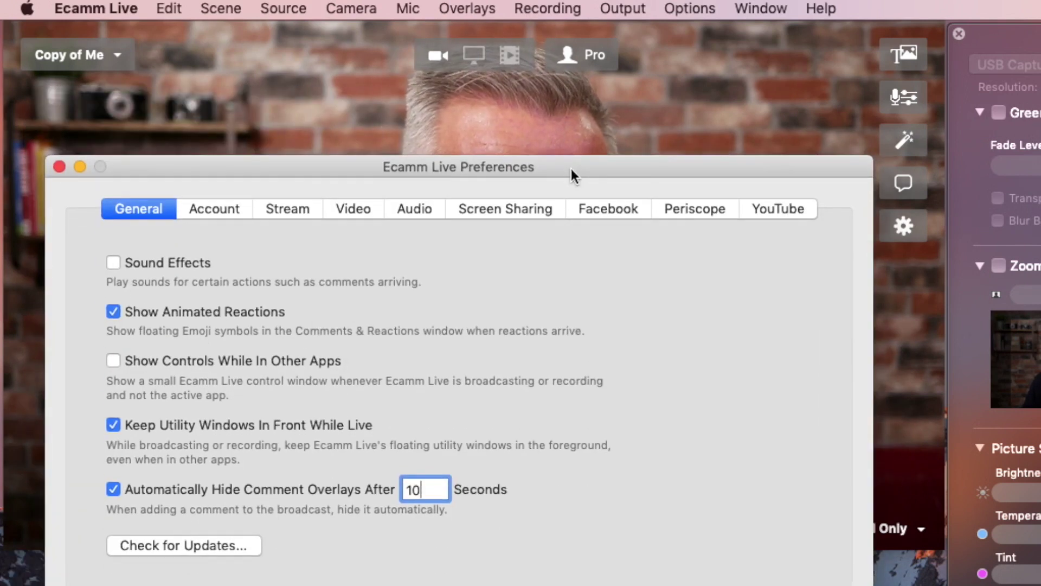
click(289, 210)
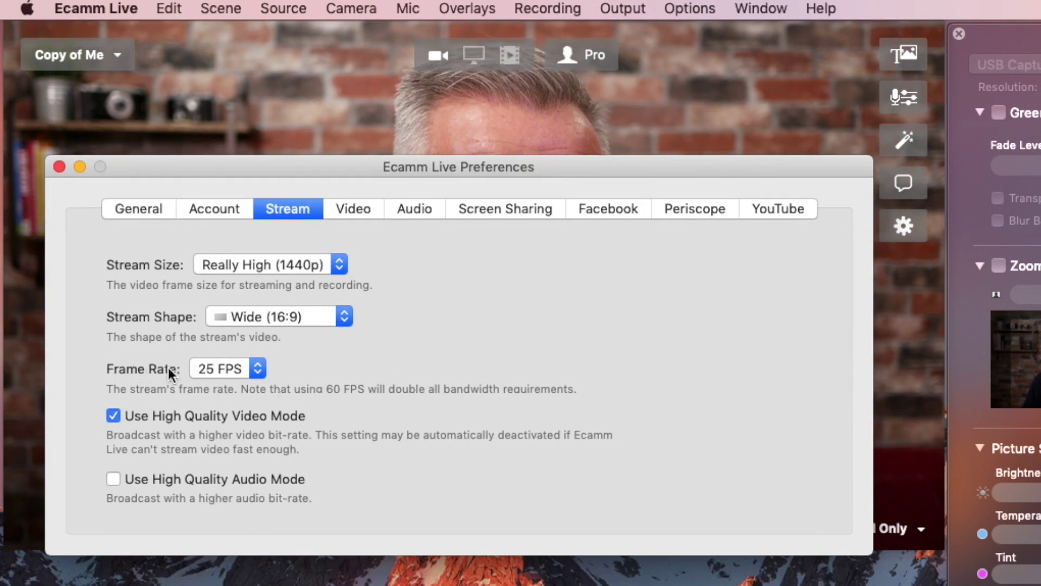
click(202, 369)
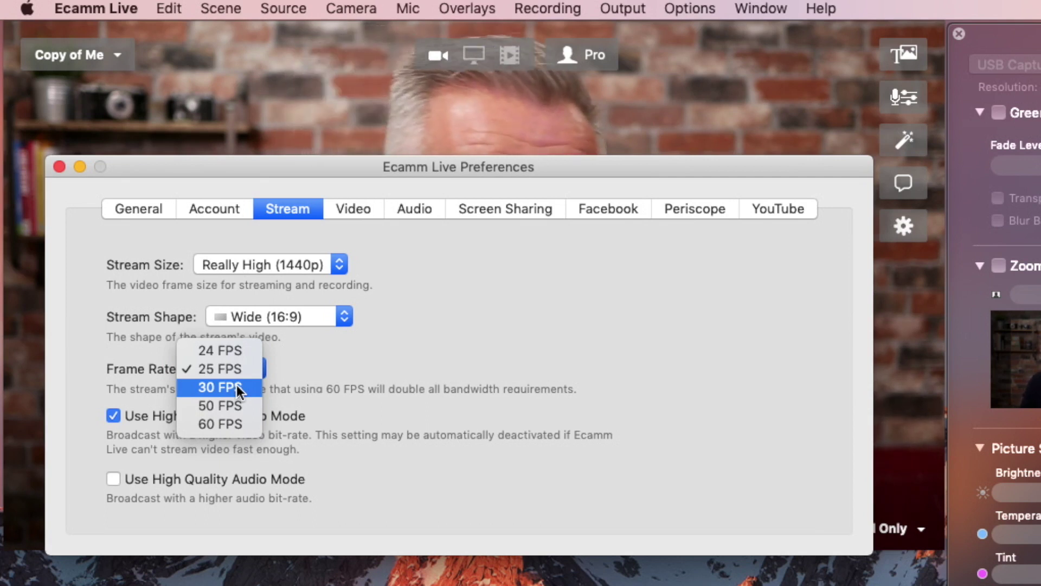
click(236, 386)
click(233, 366)
click(225, 350)
click(57, 167)
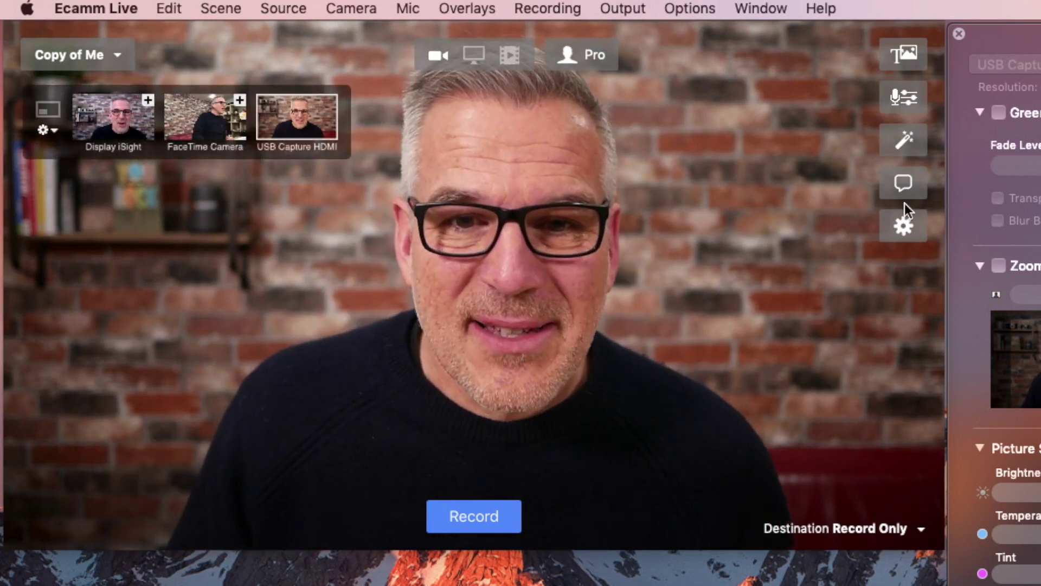
Step: Set the default transition to Cross Dissolve in the Video preferences, move the window off the preview, and switch the shot to test it
click(902, 227)
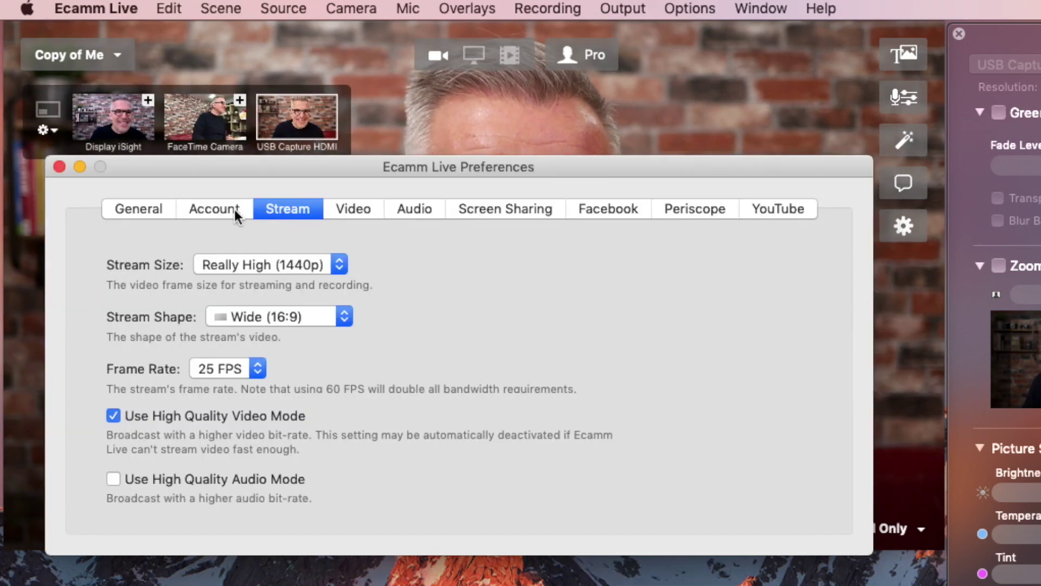
click(353, 209)
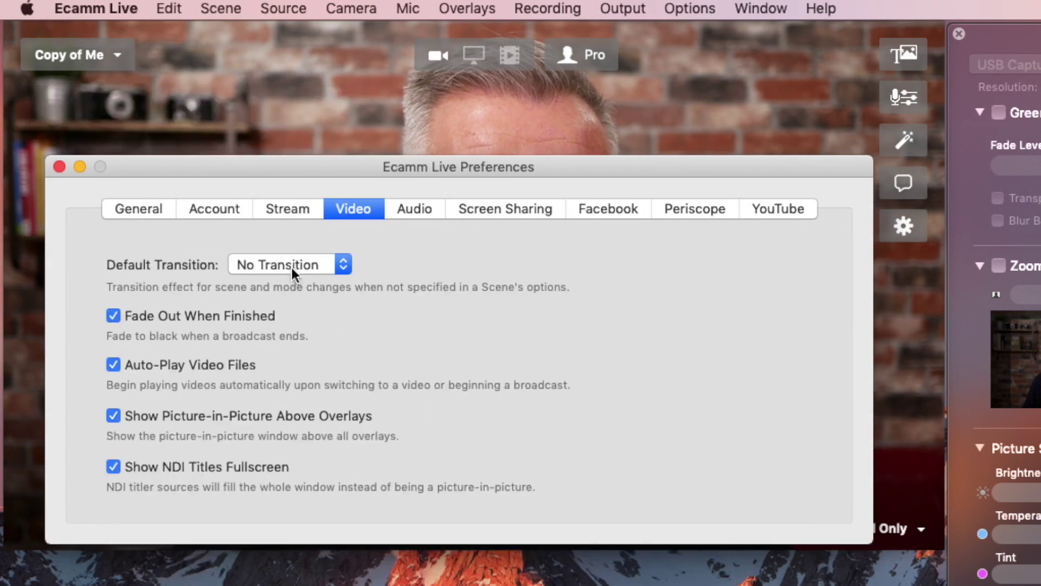
click(294, 263)
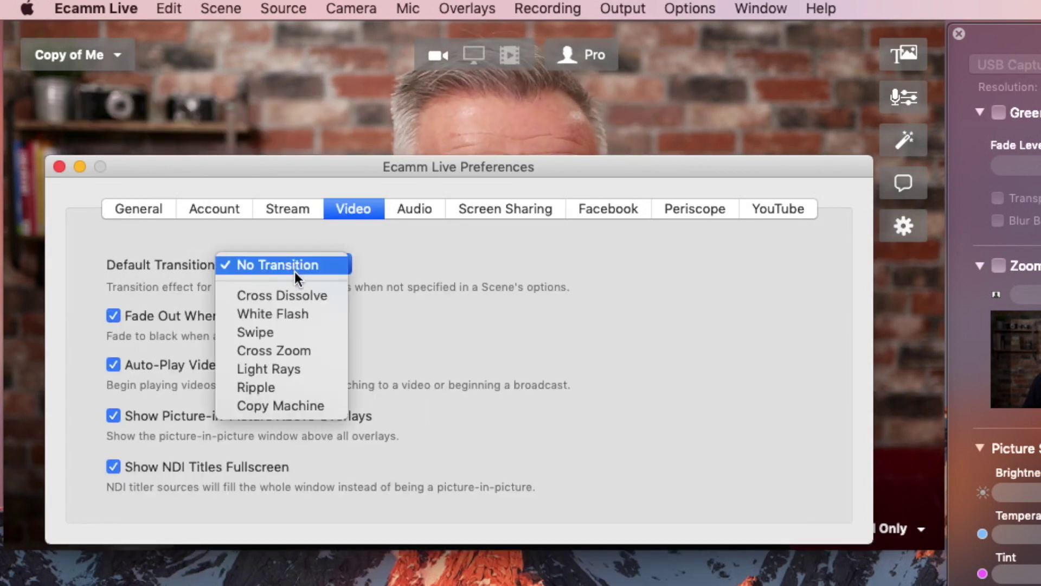
click(298, 294)
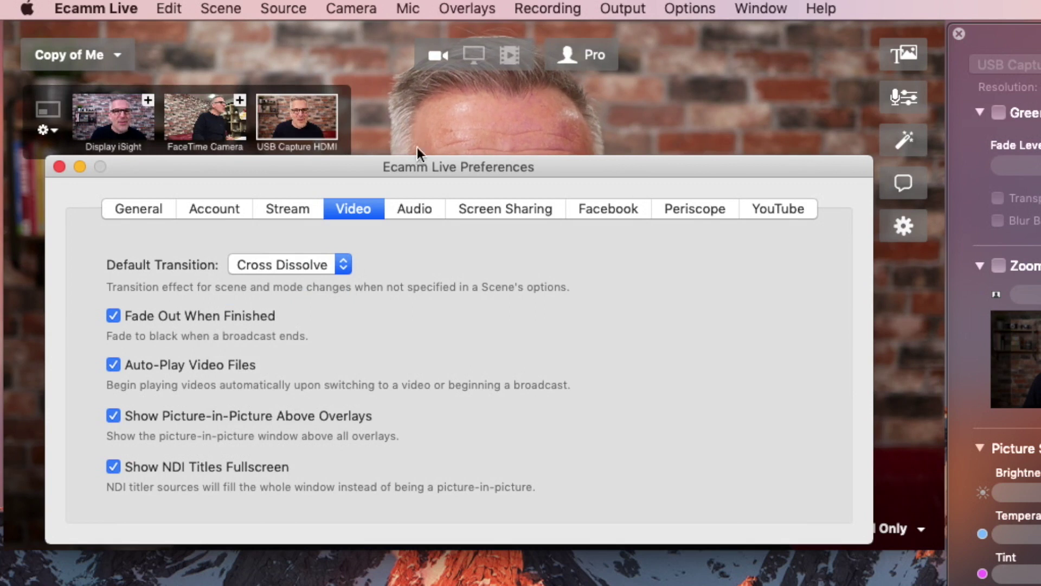
drag(417, 162, 392, 565)
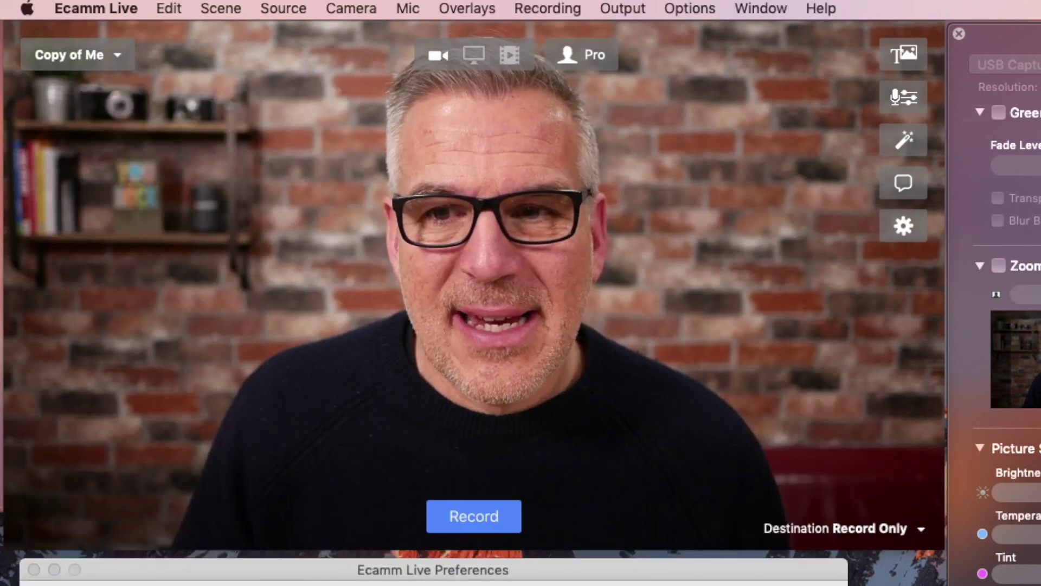
key(super+2)
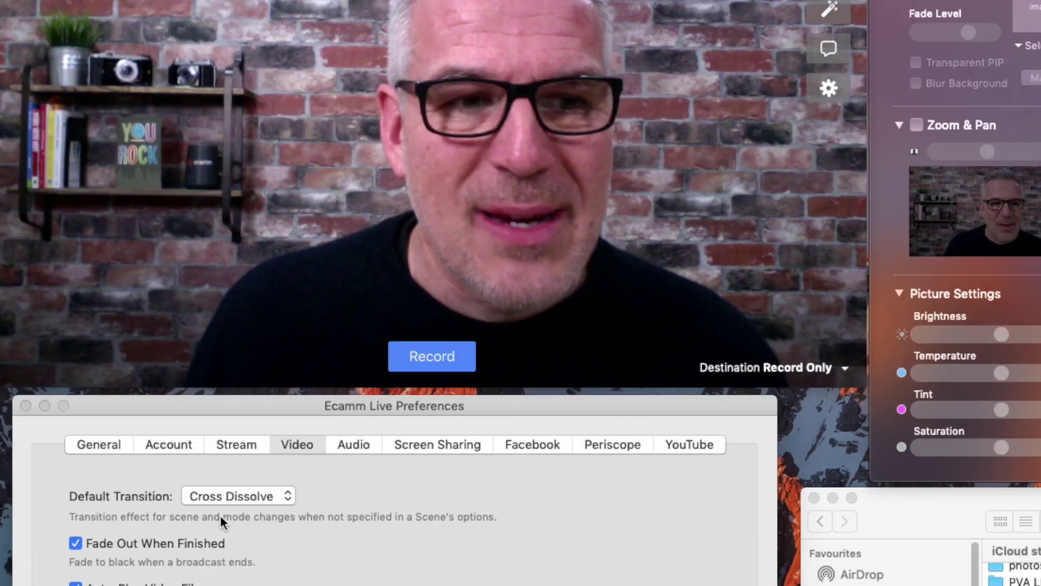
Step: Try White Flash as the default transition, and set it to Swipe
click(227, 496)
click(229, 512)
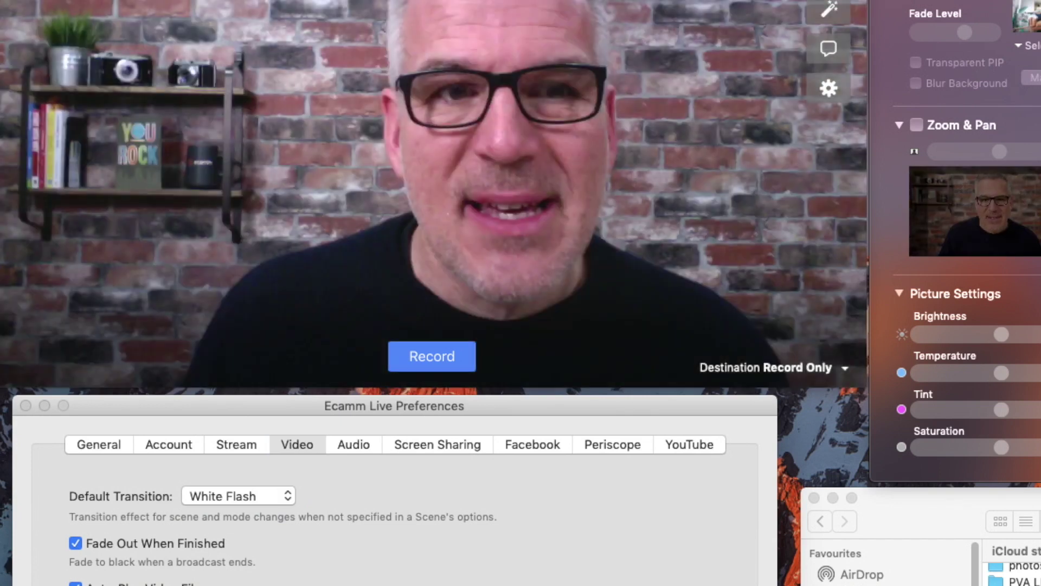
click(221, 496)
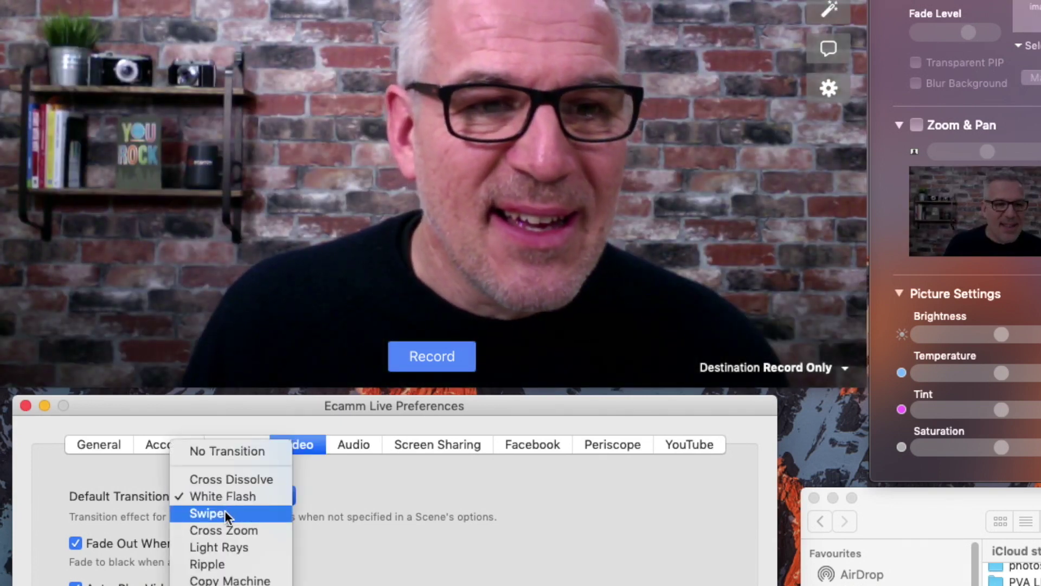
click(225, 513)
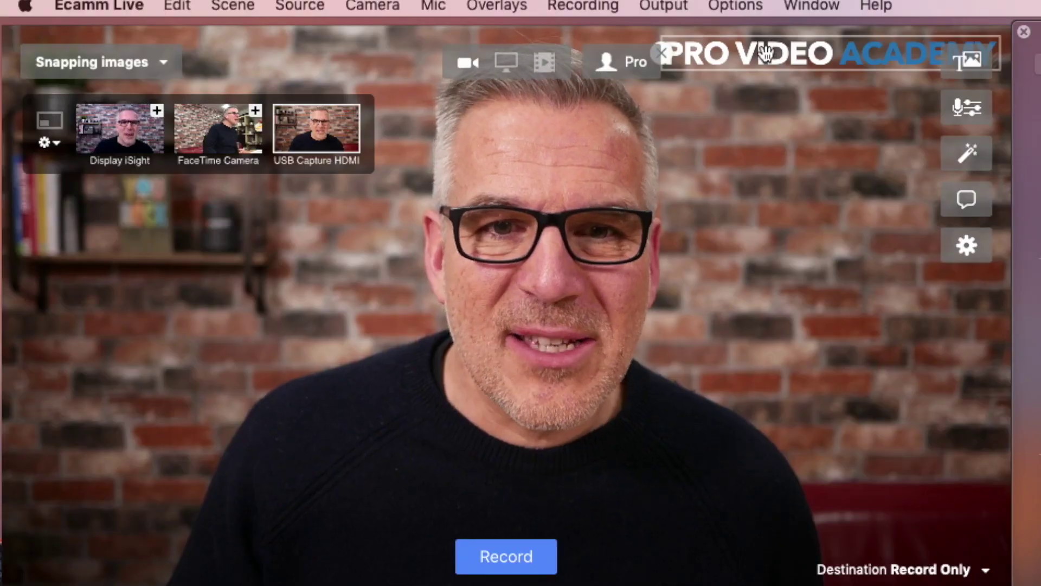
Step: Snap the PRO VIDEO ACADEMY logo to the centre of the frame, then to the lower-left margin corner, and return it to the upper-right corner
drag(764, 53, 584, 289)
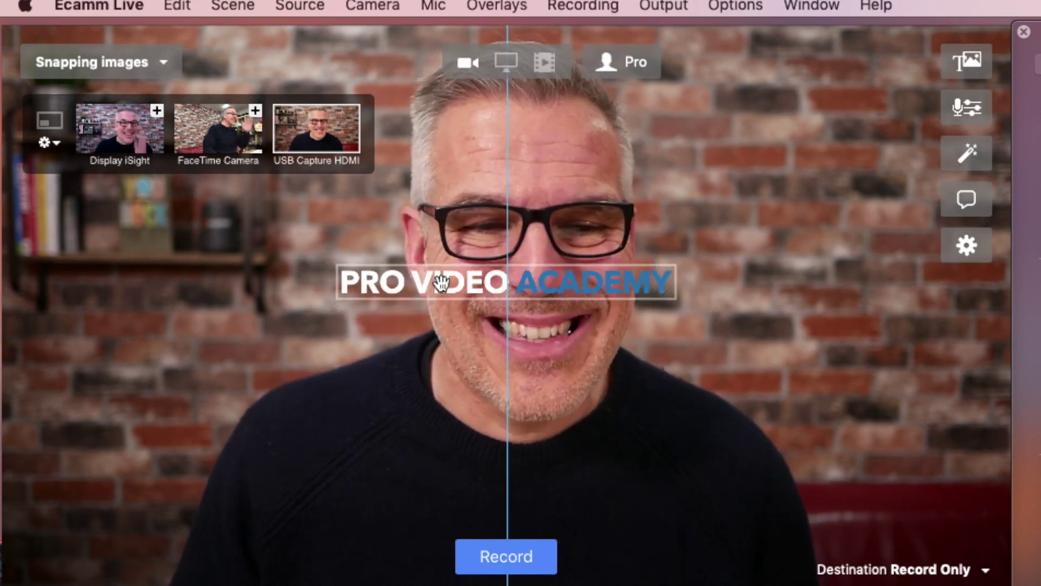
drag(441, 282, 125, 565)
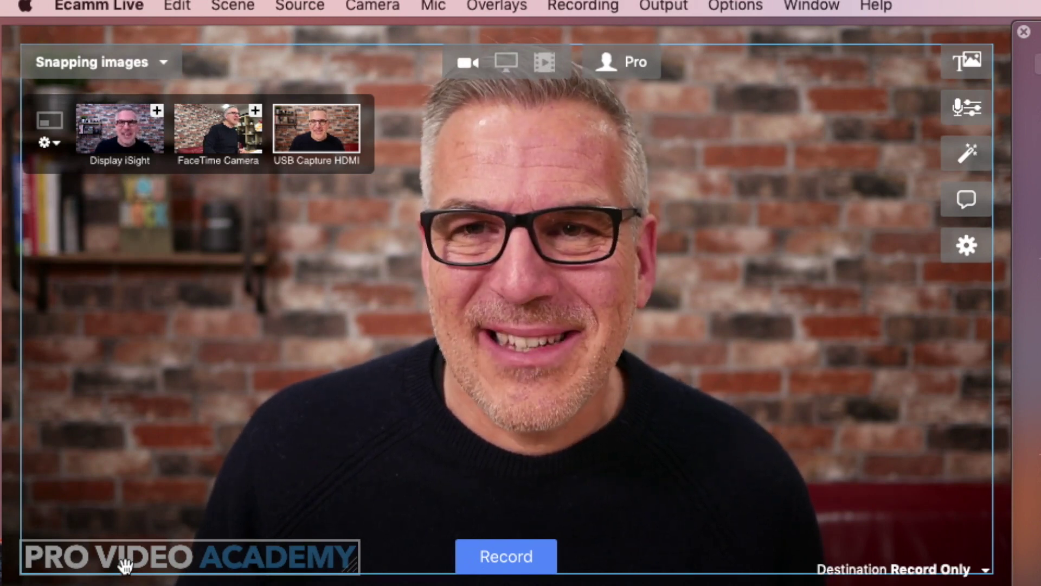
drag(126, 565, 759, 68)
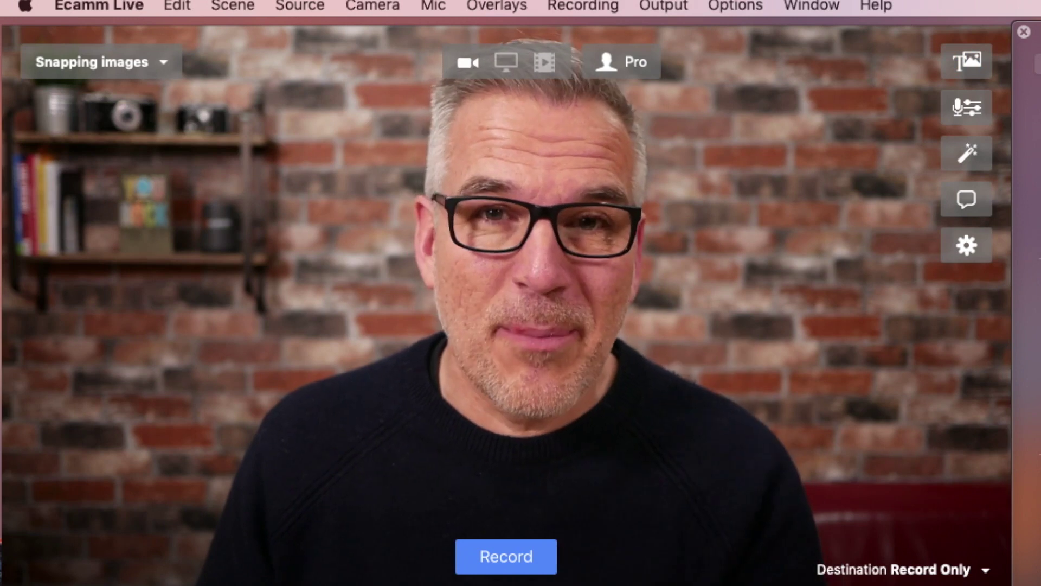
Step: Snap the name title to the lower centre of the frame, and recentre it under the first camera after adding Display iSight to the shot
drag(344, 538, 590, 469)
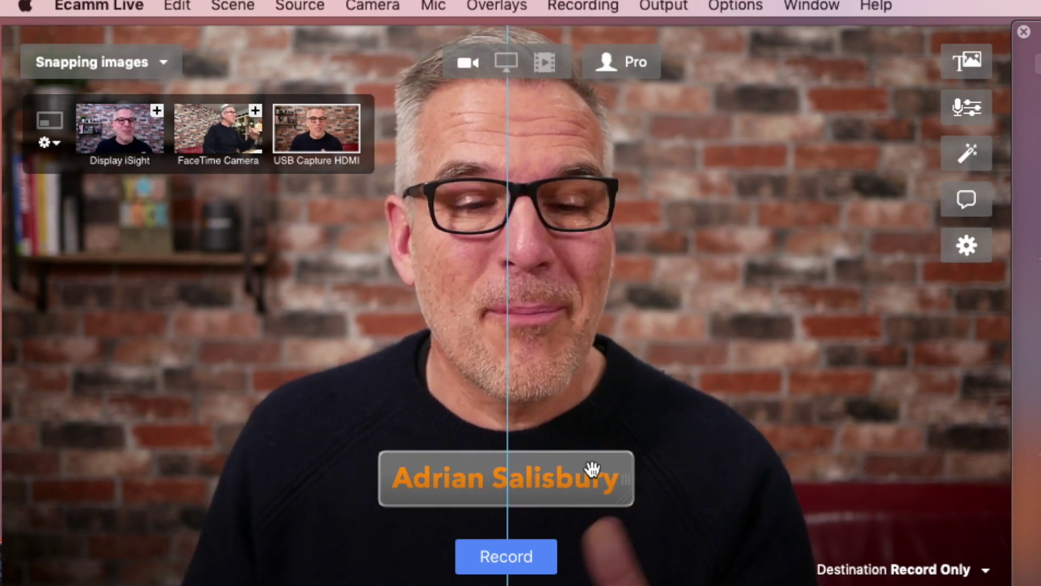
drag(592, 475, 595, 544)
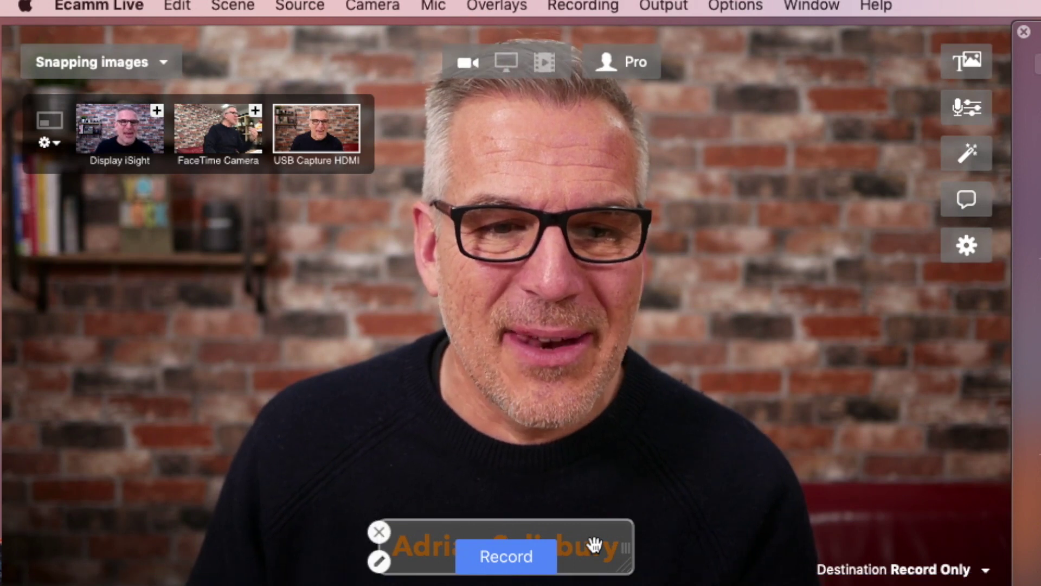
click(157, 111)
drag(578, 541, 323, 548)
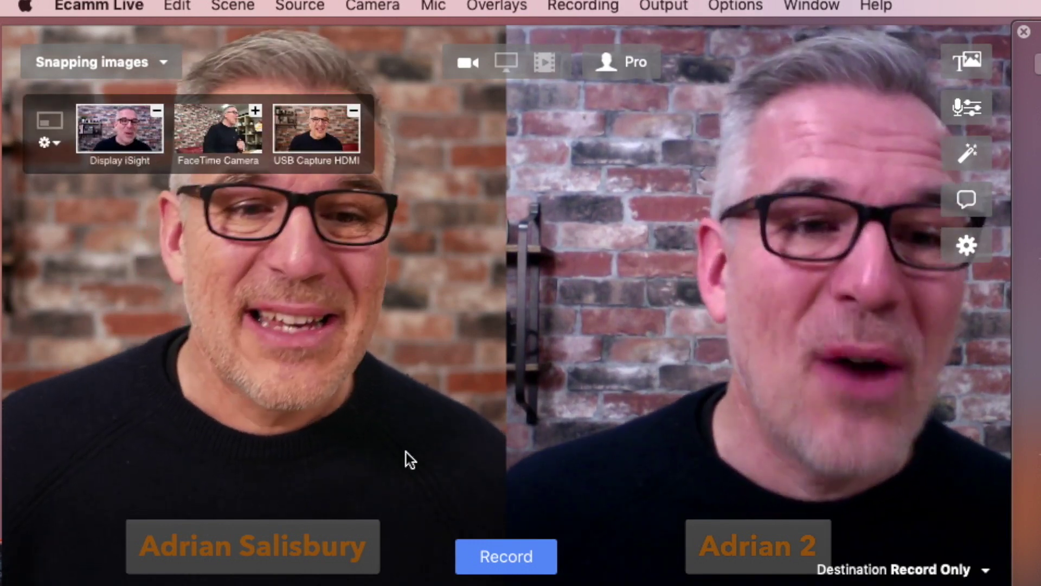
Step: Return to the USB Capture HDMI camera alone and snap the full-name title along the vertical centre line to the middle of the frame
click(317, 124)
mouse_move(720, 539)
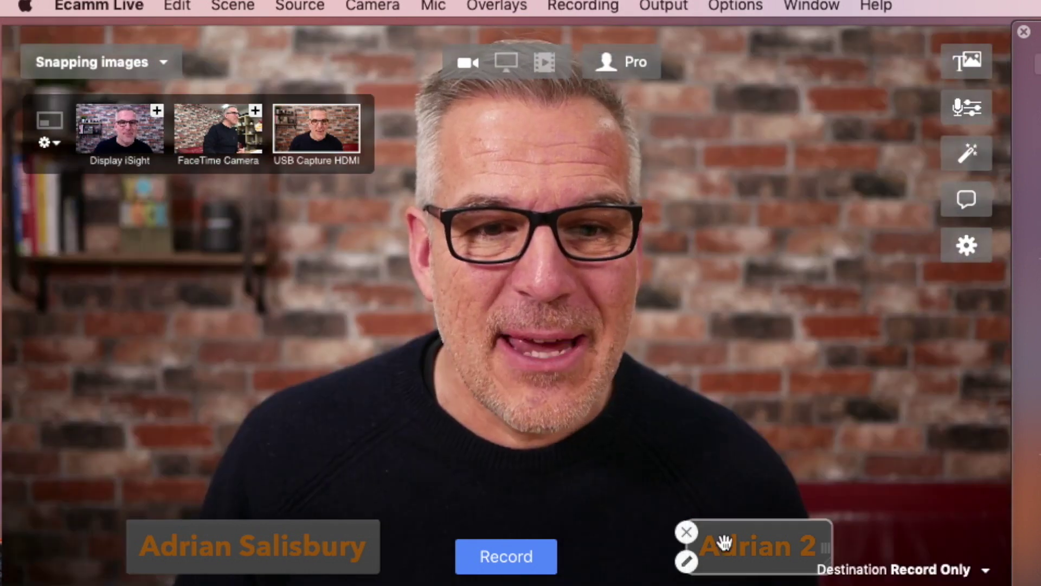
drag(259, 542, 515, 386)
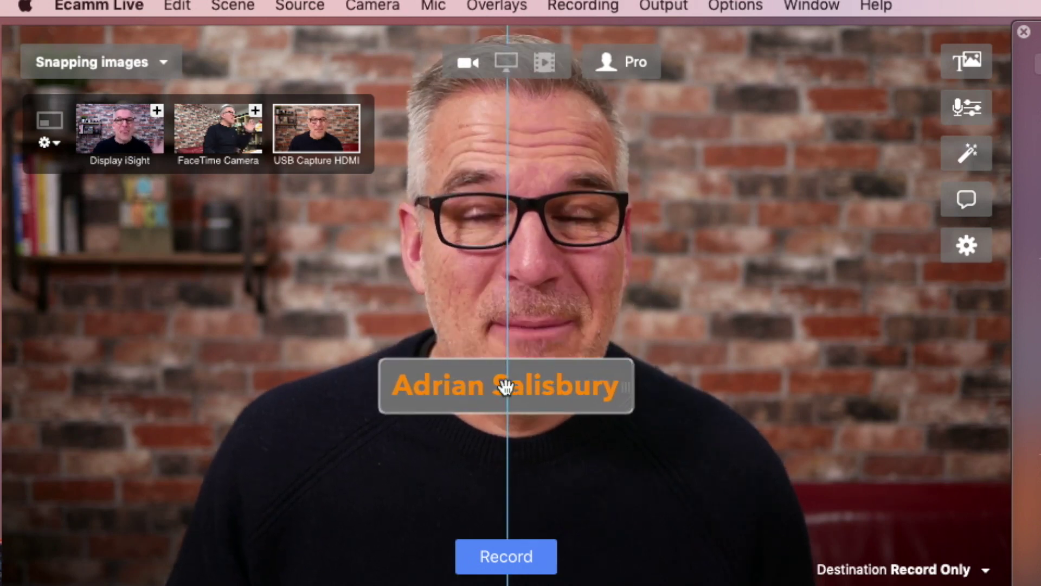
drag(506, 387, 520, 306)
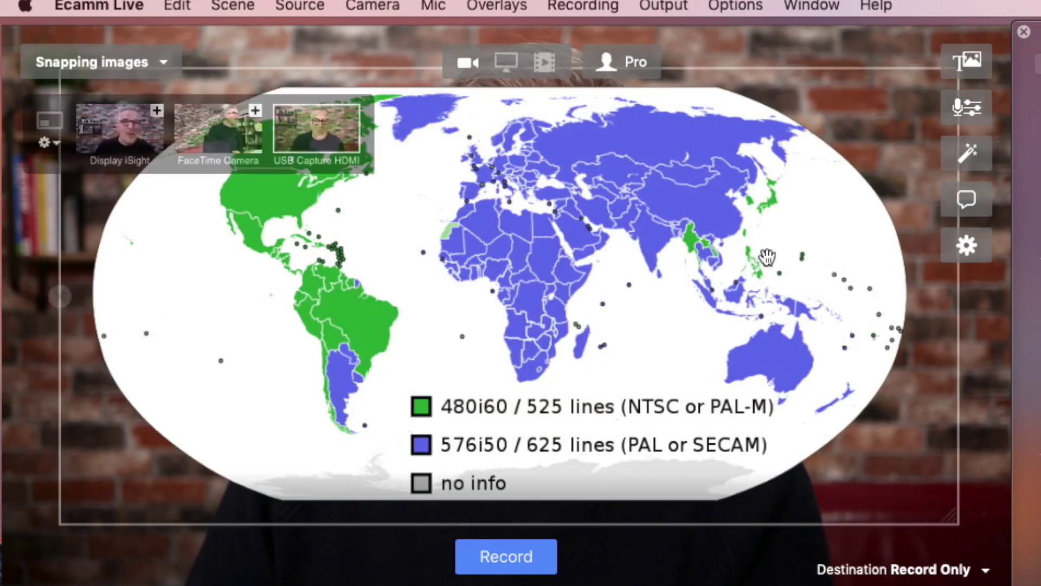
Step: Shift the world map image overlay slightly lower over the shot and remove it
mouse_move(681, 277)
mouse_down()
mouse_move(692, 302)
mouse_move(717, 293)
mouse_move(676, 279)
mouse_move(678, 291)
mouse_up()
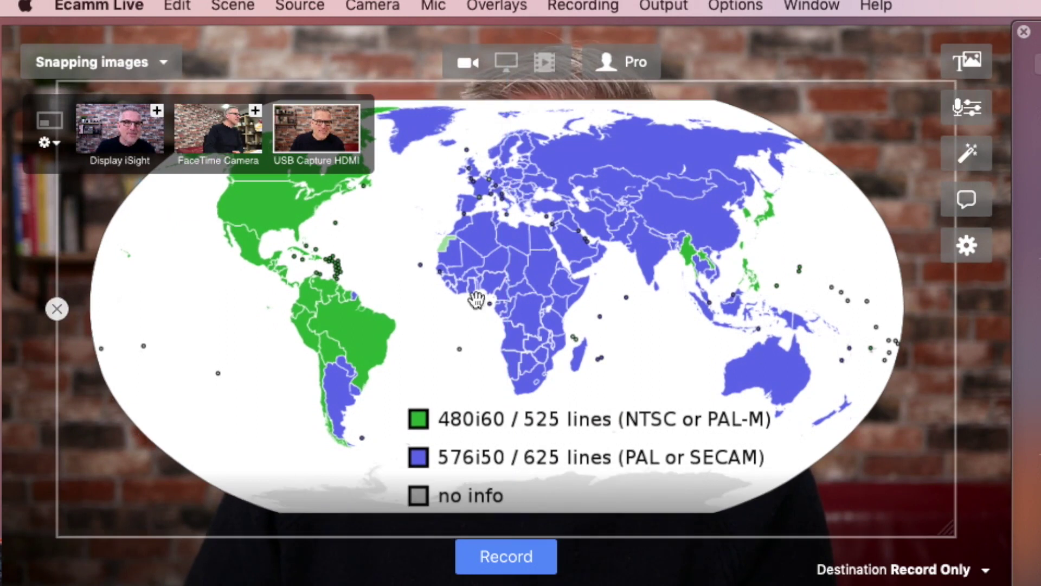
click(58, 310)
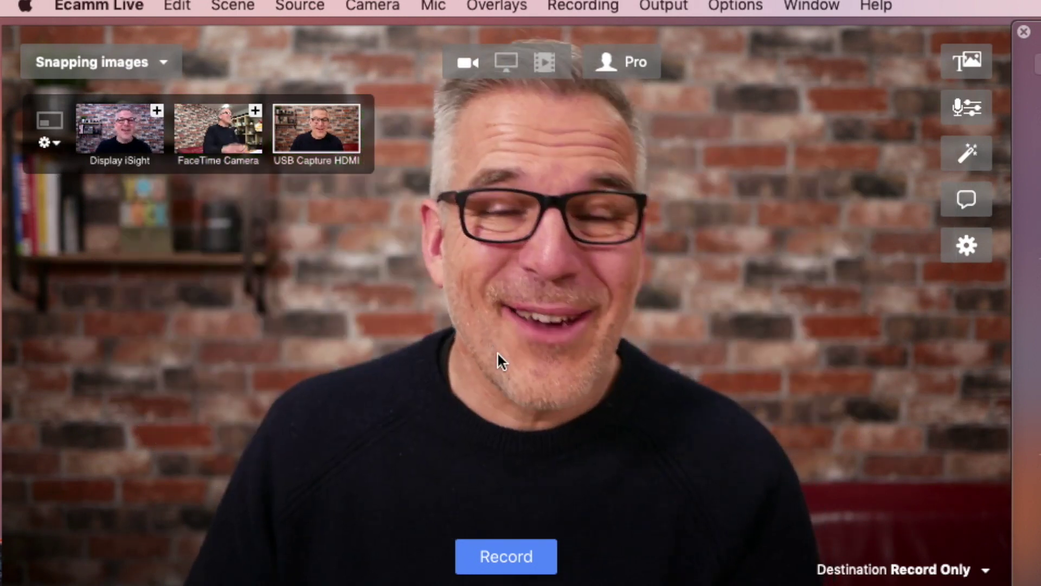